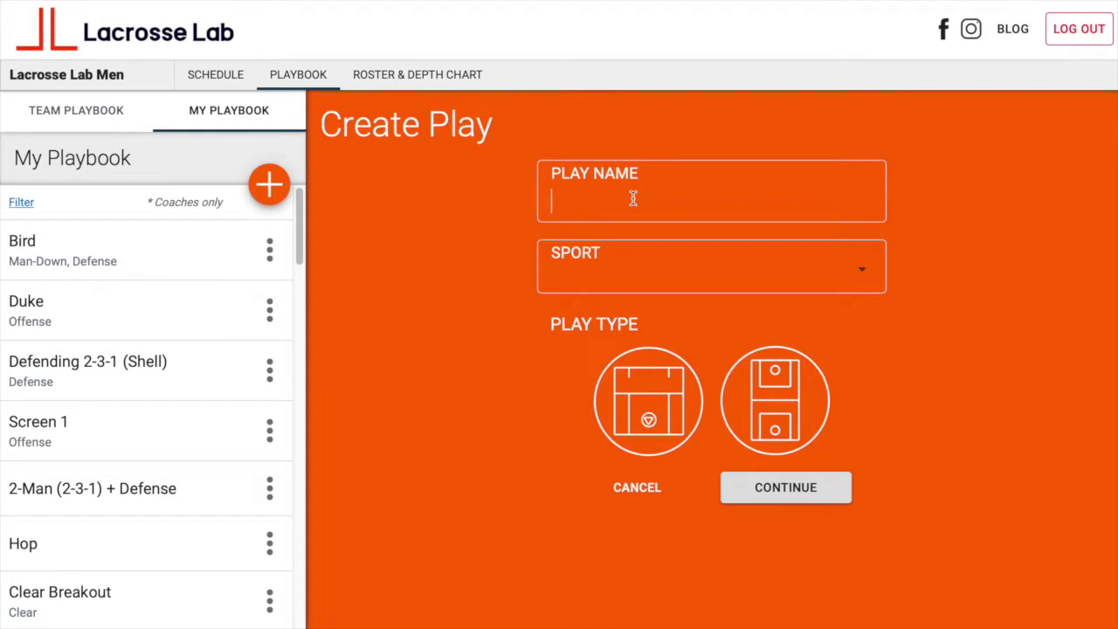
Create a play named '3v2' with sport Men's Lacrosse and the half-field play type
{"action": "type", "text": "3v2"}
{"action": "left_click", "coordinate": [648, 290]}
{"action": "left_click", "coordinate": [643, 278]}
{"action": "left_click", "coordinate": [647, 411]}
{"action": "left_click", "coordinate": [785, 494]}
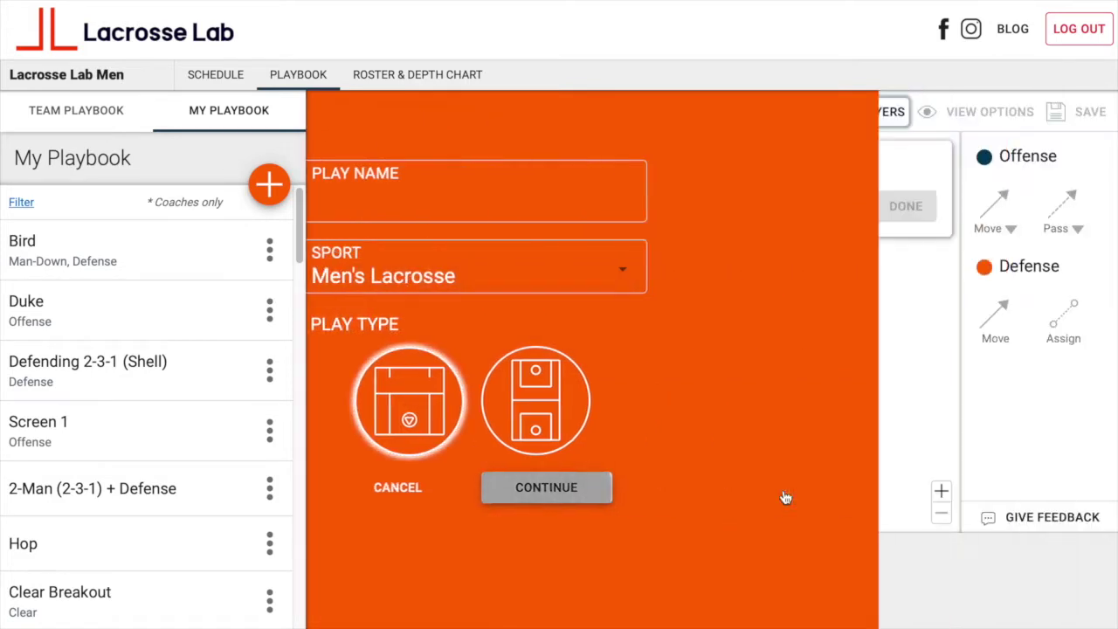
Place three offense players, give player 1 the ball, and stack two defenders below player 1
{"action": "left_click_drag", "start_coordinate": [734, 185], "coordinate": [629, 276]}
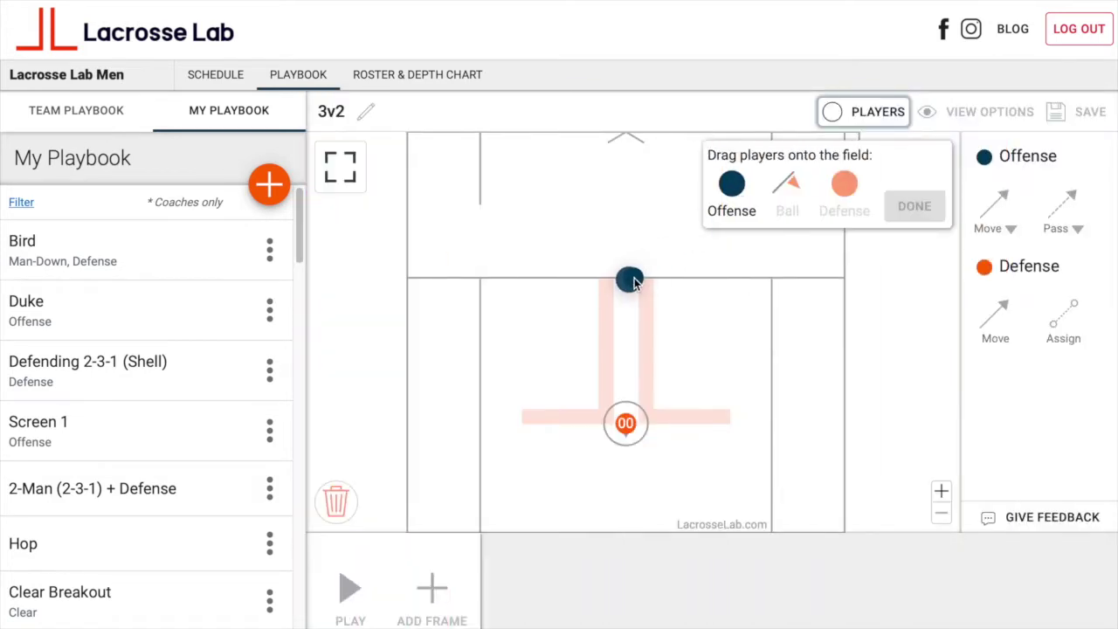
{"action": "left_click_drag", "start_coordinate": [730, 188], "coordinate": [517, 388]}
{"action": "left_click_drag", "start_coordinate": [733, 187], "coordinate": [735, 392]}
{"action": "left_click_drag", "start_coordinate": [779, 187], "coordinate": [657, 260]}
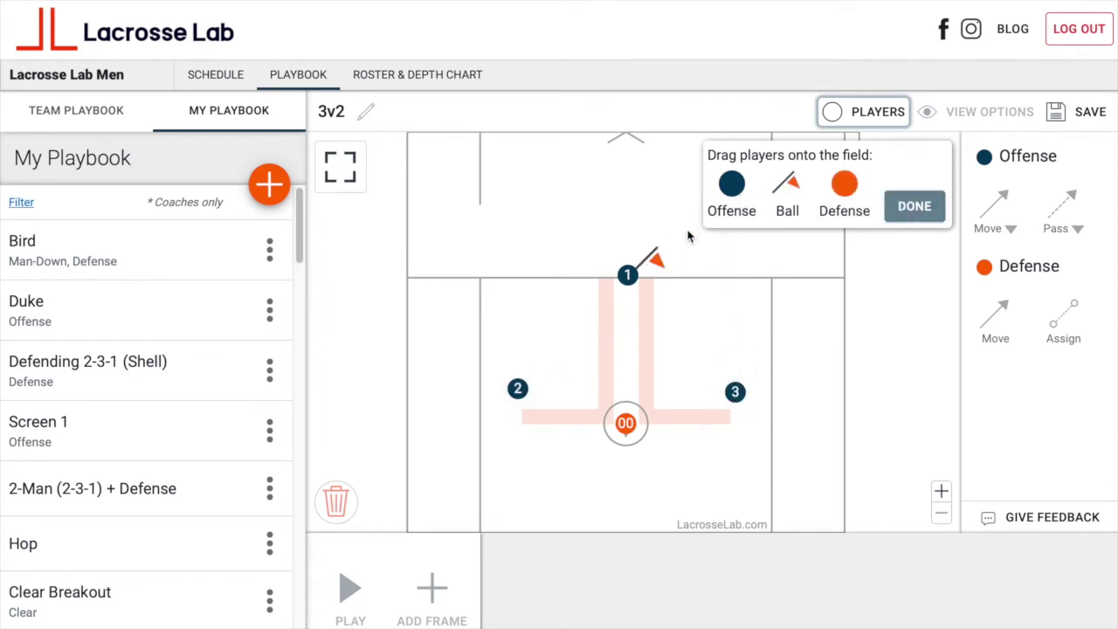
{"action": "left_click_drag", "start_coordinate": [842, 190], "coordinate": [631, 316]}
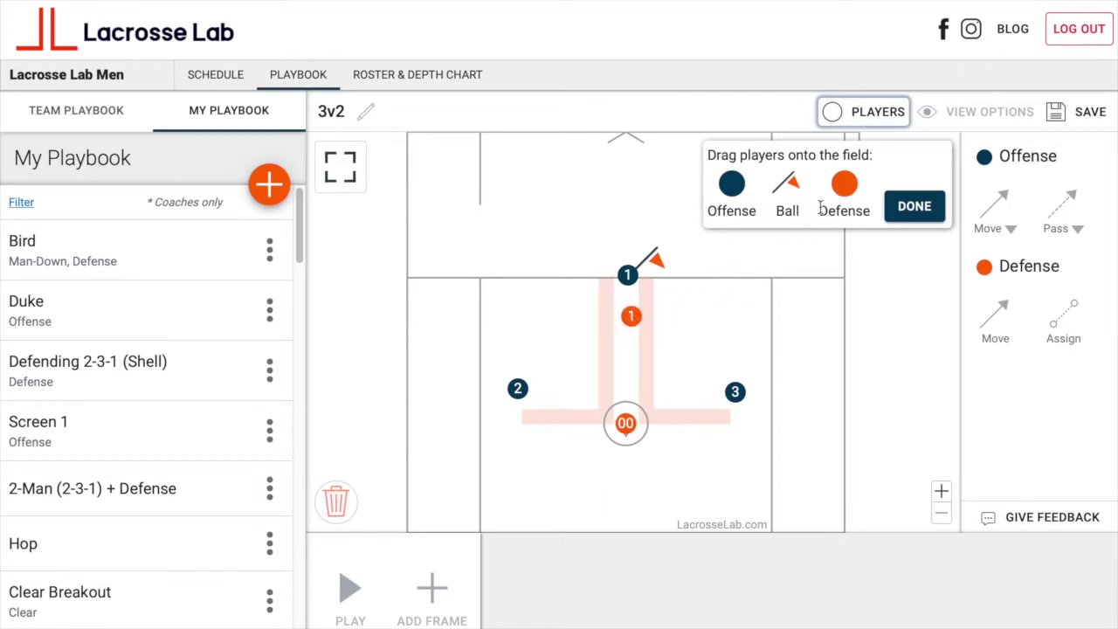
{"action": "left_click_drag", "start_coordinate": [840, 187], "coordinate": [629, 360]}
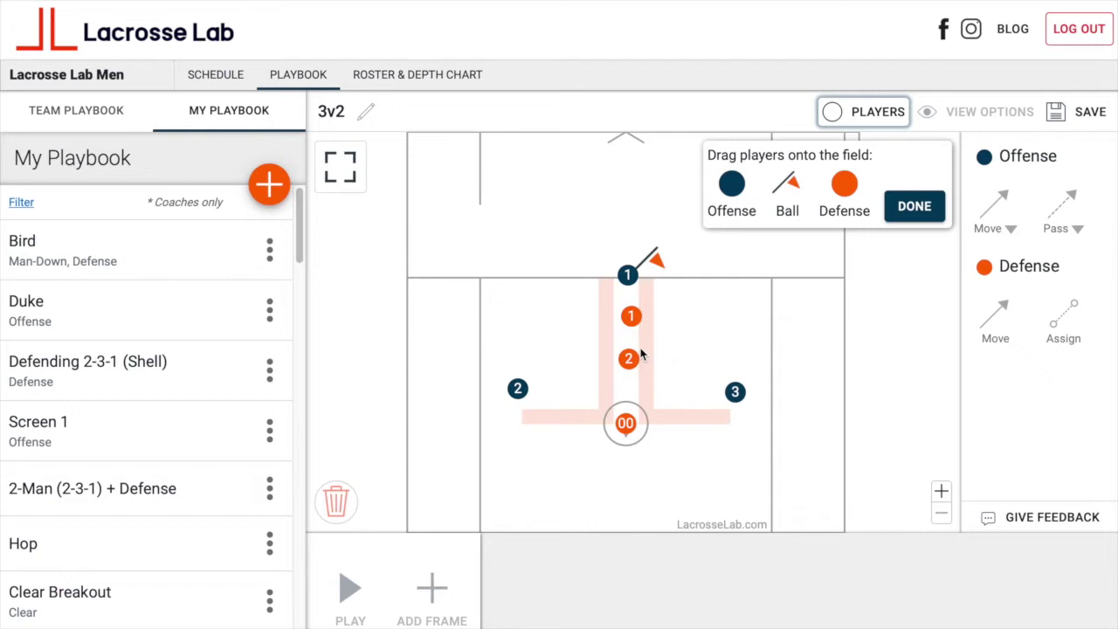
{"action": "left_click", "coordinate": [915, 207]}
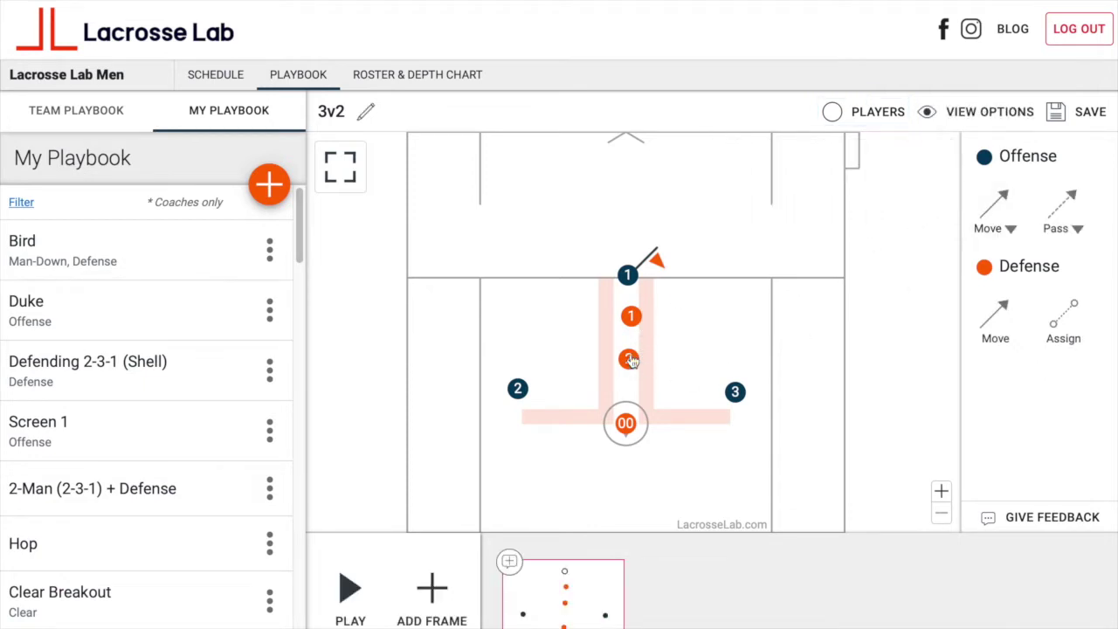
Make defender 1 the On-Ball defender and assign it to guard offense player 1
{"action": "left_click", "coordinate": [631, 320]}
{"action": "left_click", "coordinate": [702, 273]}
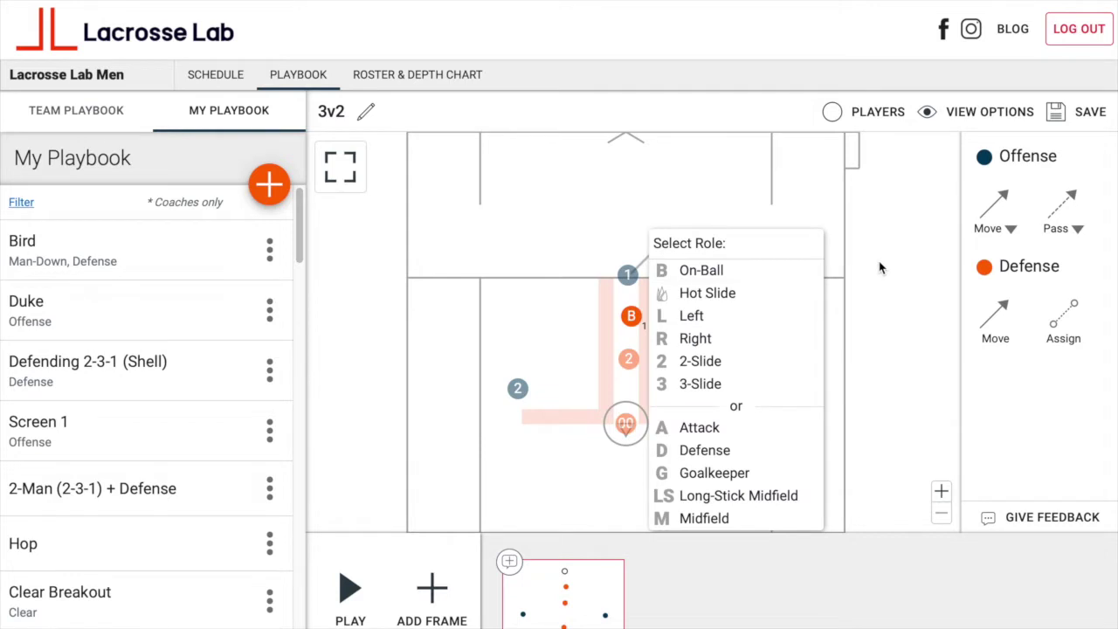
{"action": "left_click", "coordinate": [881, 268]}
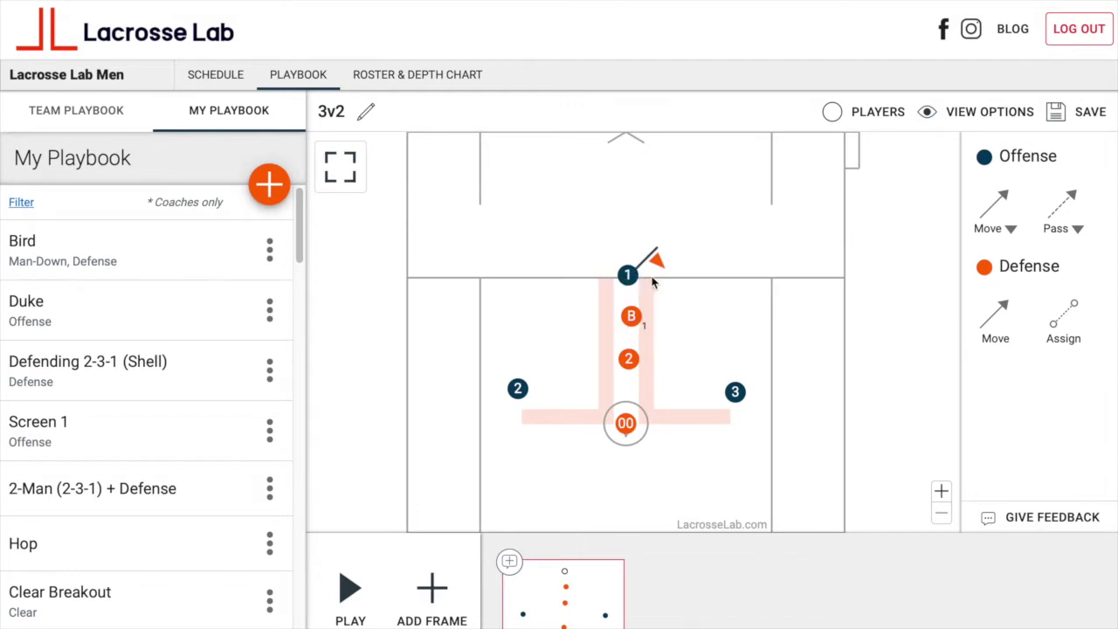
{"action": "left_click", "coordinate": [1058, 316]}
{"action": "left_click", "coordinate": [640, 321]}
Give defender 2 the 2-Slide role and return to the full field view
{"action": "left_click", "coordinate": [628, 358]}
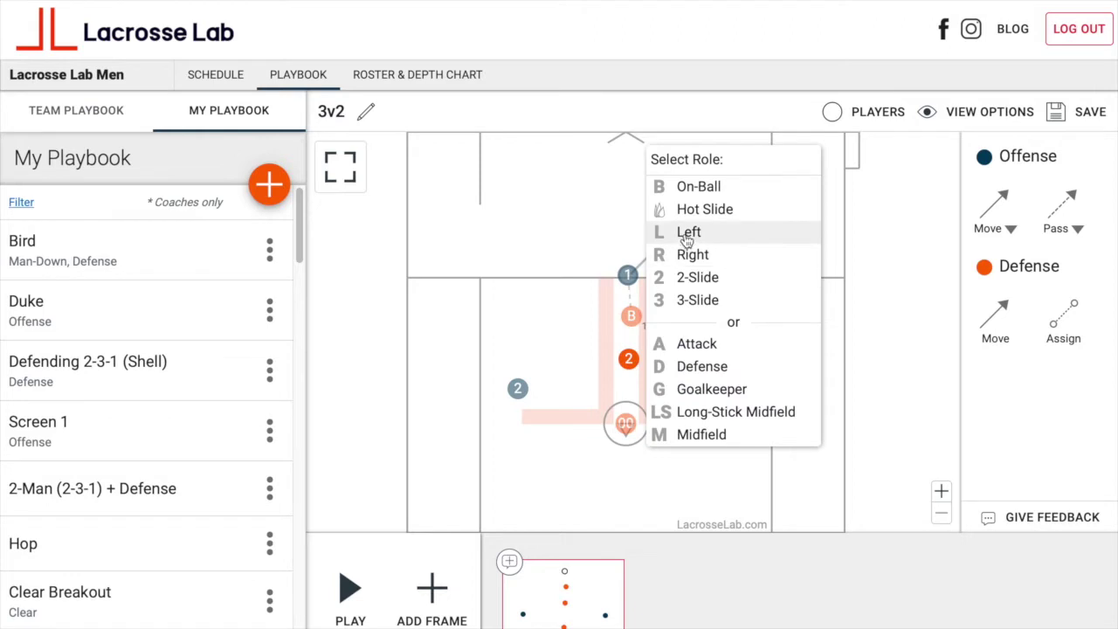
{"action": "left_click", "coordinate": [718, 277]}
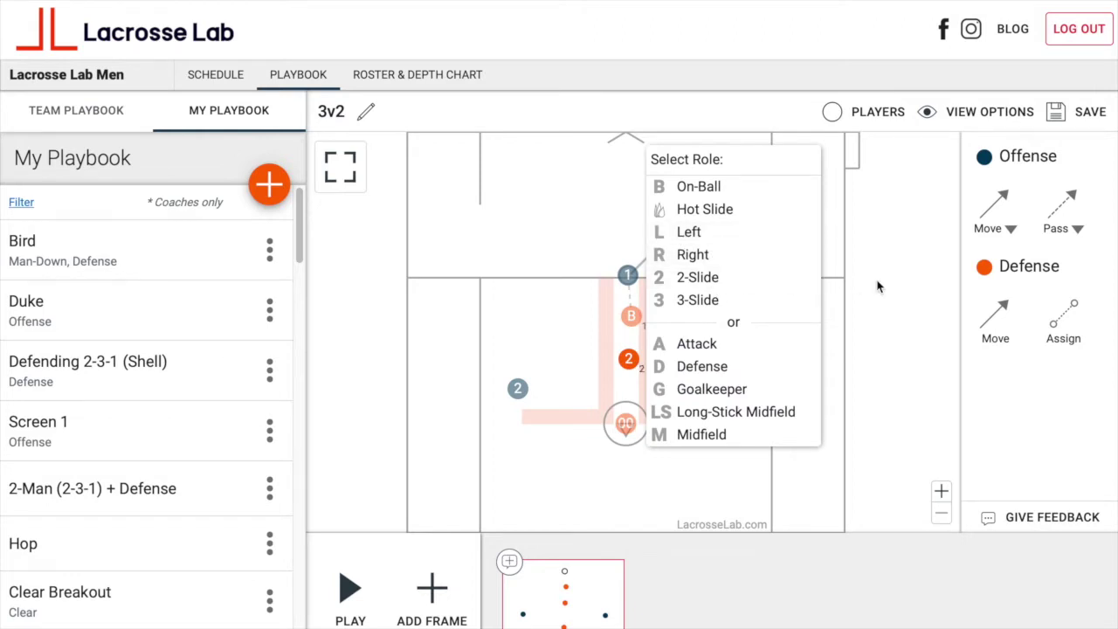
{"action": "left_click", "coordinate": [904, 289]}
{"action": "left_click", "coordinate": [749, 360]}
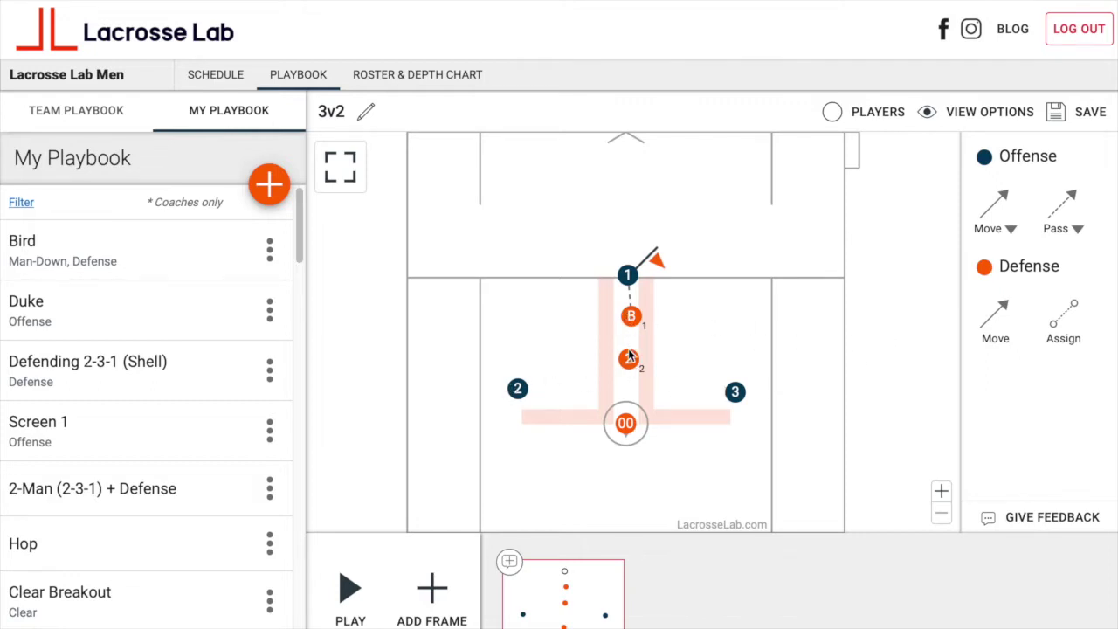
Assign defender 2 to offense players 3 and 2
{"action": "left_click", "coordinate": [1064, 323]}
{"action": "left_click", "coordinate": [628, 358]}
{"action": "left_click", "coordinate": [734, 391]}
{"action": "left_click", "coordinate": [1064, 322]}
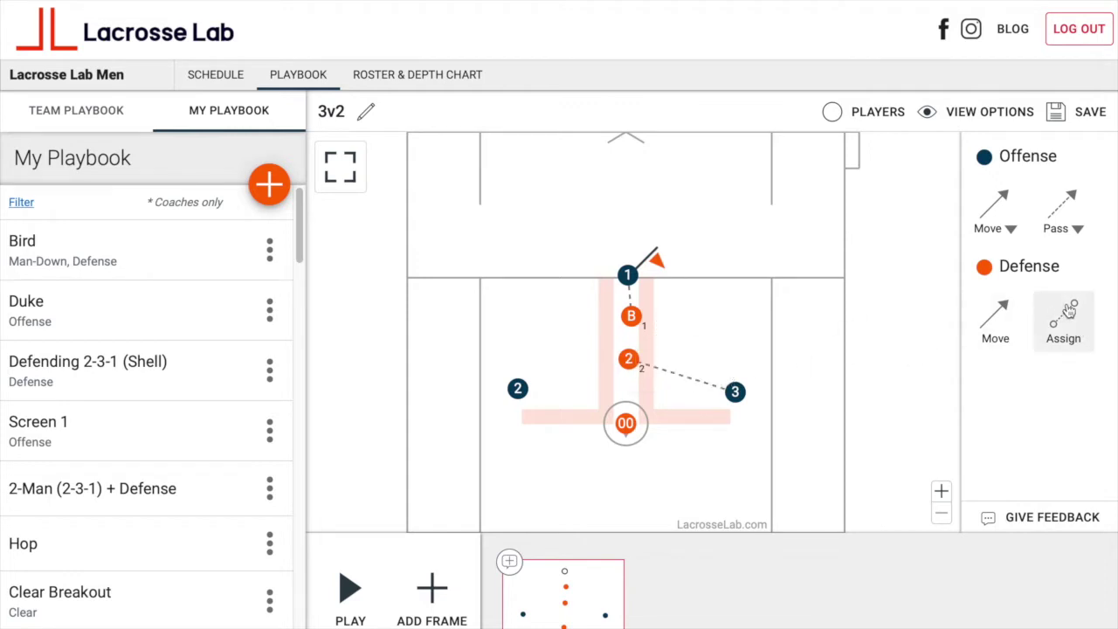
{"action": "left_click", "coordinate": [631, 316]}
{"action": "left_click", "coordinate": [564, 382]}
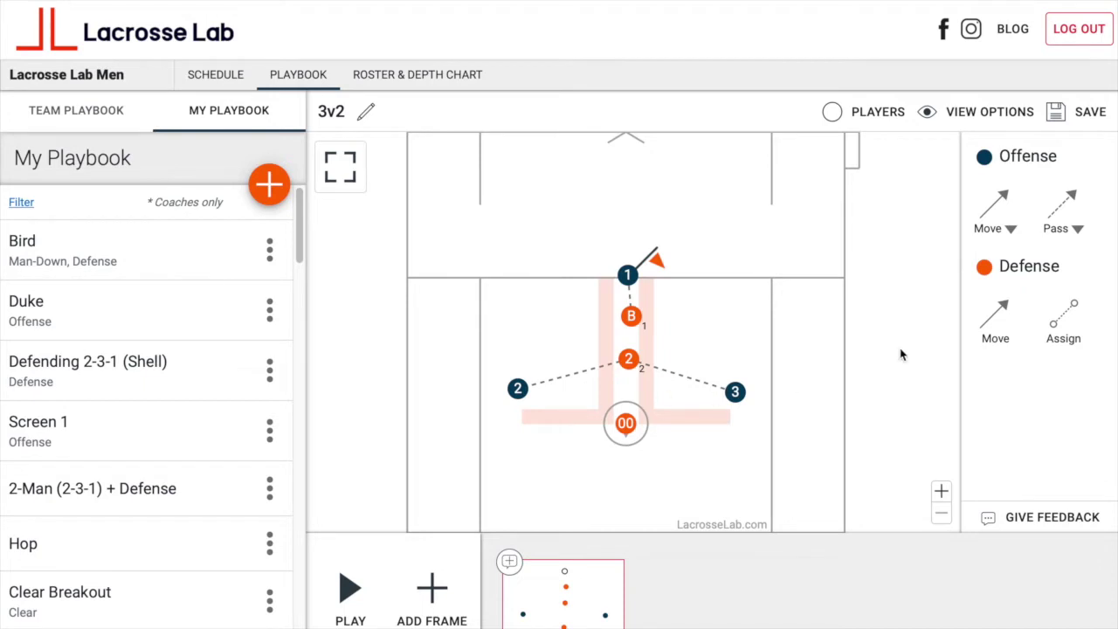
Draw a 1-to-3 pass and move arrows for defenders 2 and B, then add a new frame
{"action": "left_click", "coordinate": [1060, 210]}
{"action": "left_click", "coordinate": [996, 316]}
{"action": "left_click", "coordinate": [628, 359]}
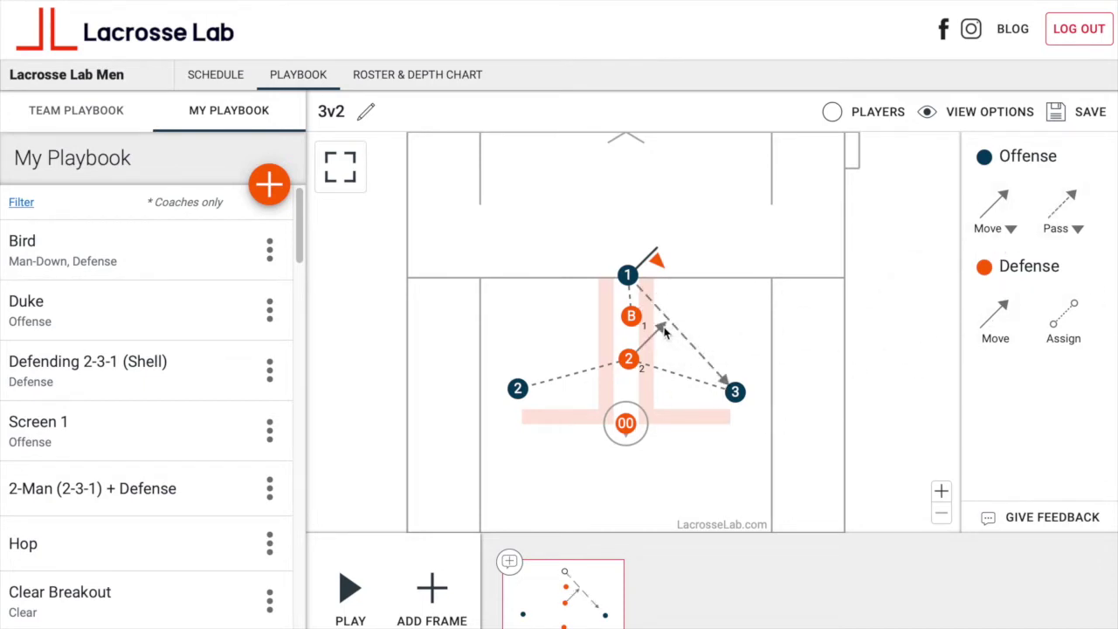
{"action": "left_click", "coordinate": [683, 374]}
{"action": "left_click", "coordinate": [995, 316]}
{"action": "left_click", "coordinate": [630, 315]}
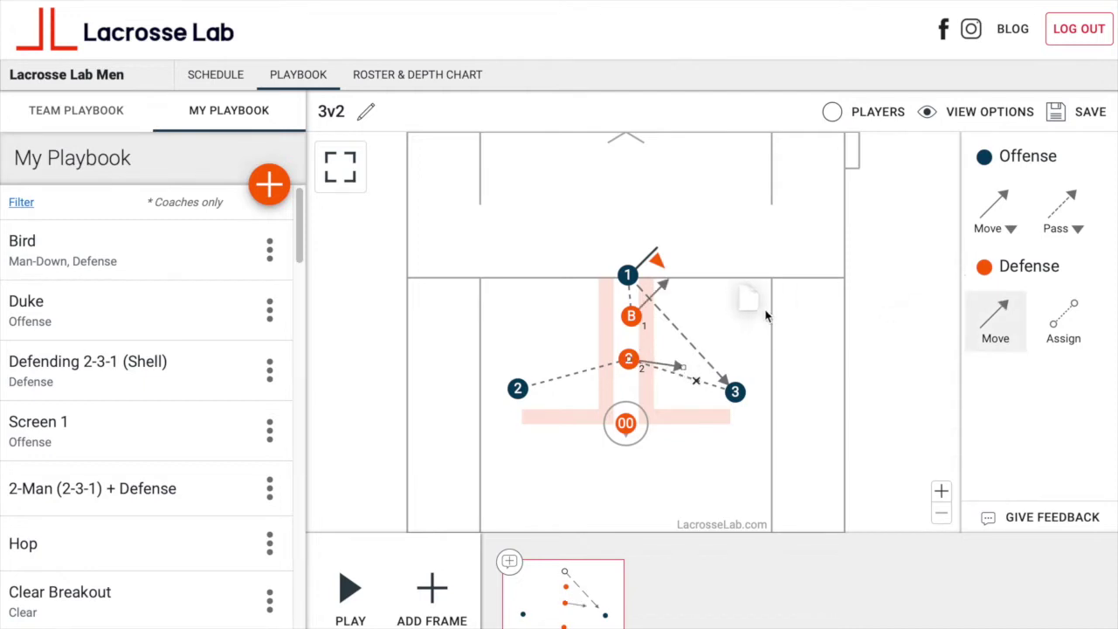
{"action": "left_click", "coordinate": [631, 358]}
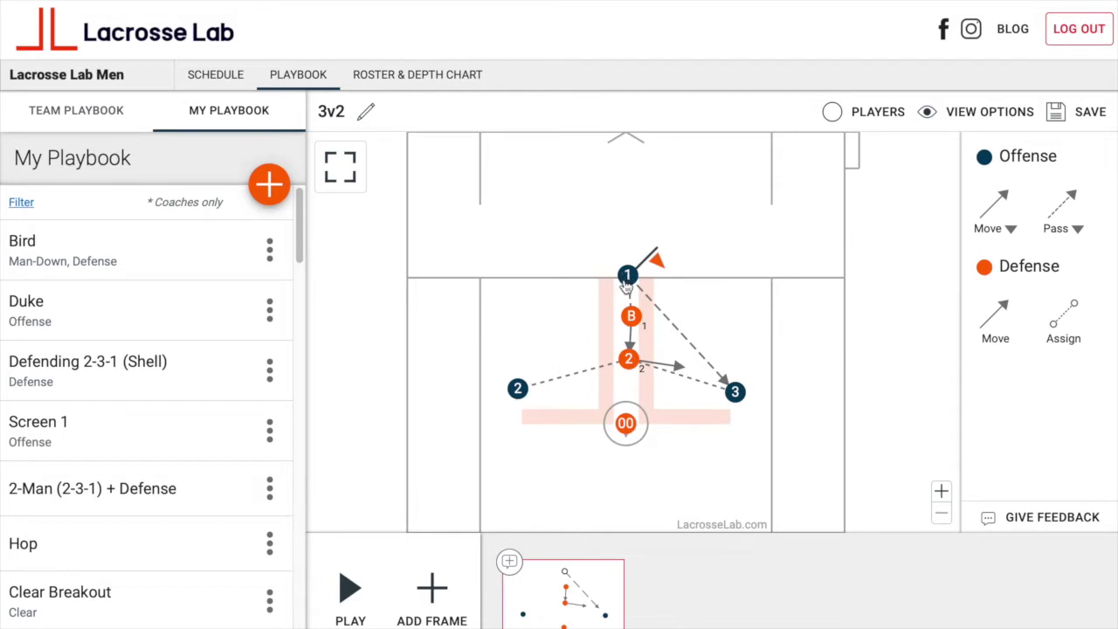
{"action": "left_click", "coordinate": [432, 594]}
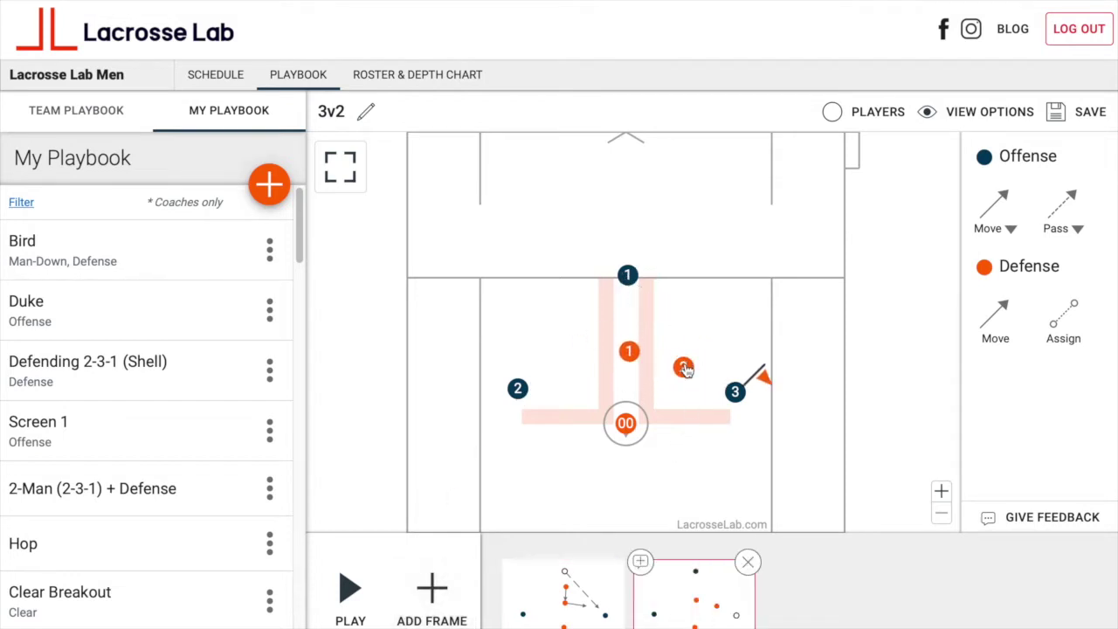
Assign defender 2 to player 3 and set the defenders' roles to On-Ball and 2-Slide
{"action": "left_click_drag", "start_coordinate": [1087, 319], "coordinate": [800, 382]}
{"action": "left_click_drag", "start_coordinate": [719, 332], "coordinate": [734, 390]}
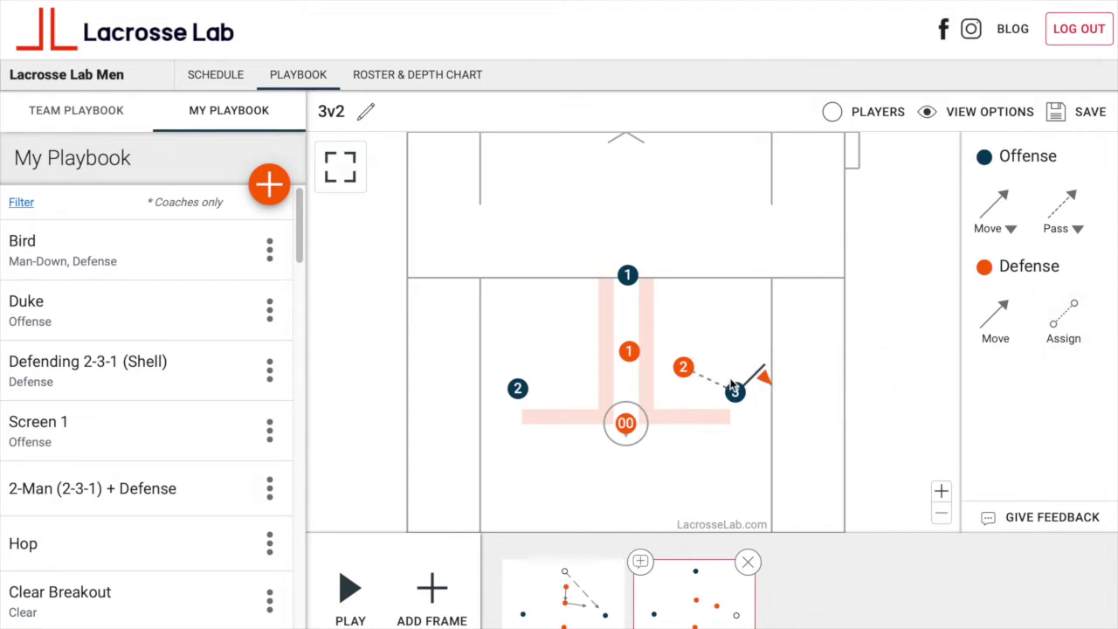
{"action": "left_click", "coordinate": [685, 374]}
{"action": "key", "text": "b"}
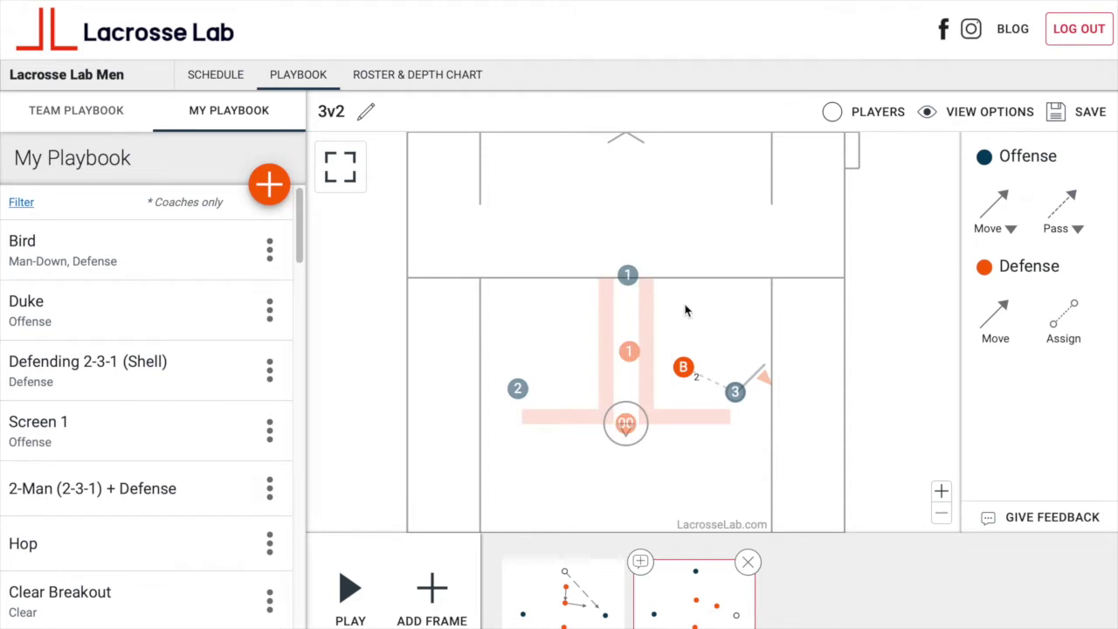
{"action": "left_click", "coordinate": [630, 353]}
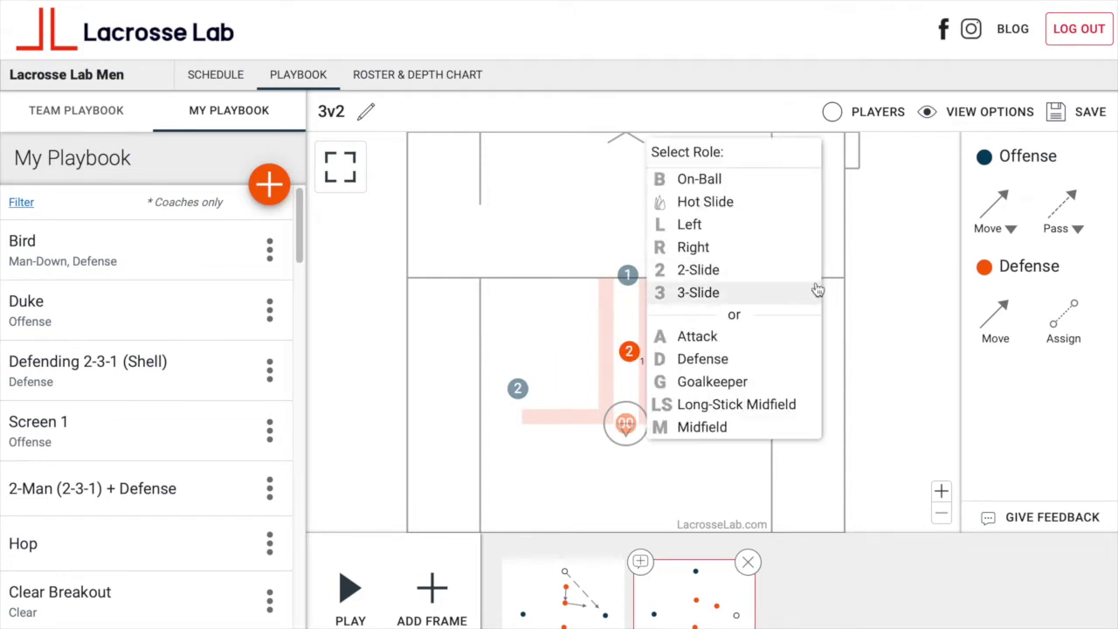
{"action": "key", "text": "2"}
Assign defender 2 to offense players 1 and 2
{"action": "left_click", "coordinate": [1092, 319]}
{"action": "left_click_drag", "start_coordinate": [721, 331], "coordinate": [642, 296]}
{"action": "left_click", "coordinate": [1067, 321]}
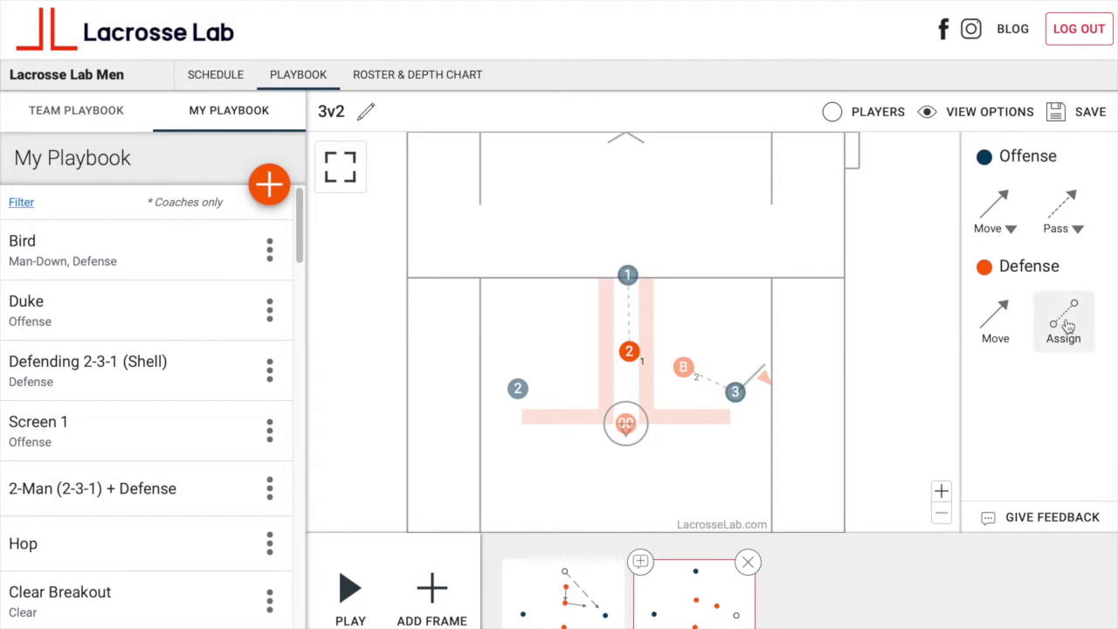
{"action": "left_click_drag", "start_coordinate": [720, 330], "coordinate": [628, 351]}
{"action": "left_click_drag", "start_coordinate": [663, 317], "coordinate": [543, 395]}
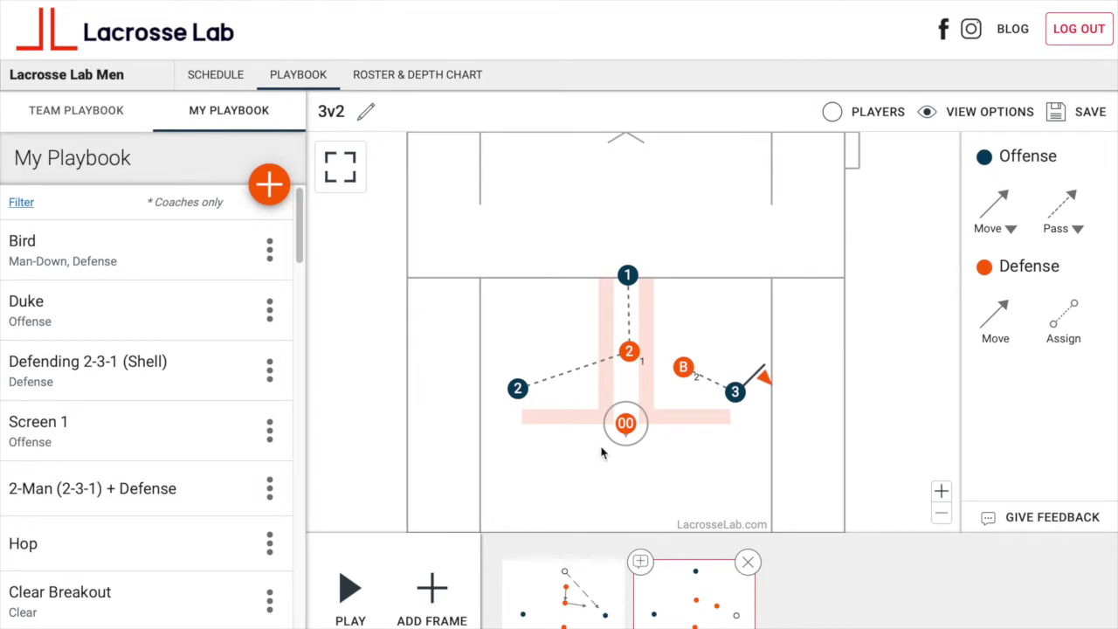
Draw a 3-to-2 pass, move defender 2 left and B toward defender 2, then add a third frame
{"action": "left_click", "coordinate": [1060, 210]}
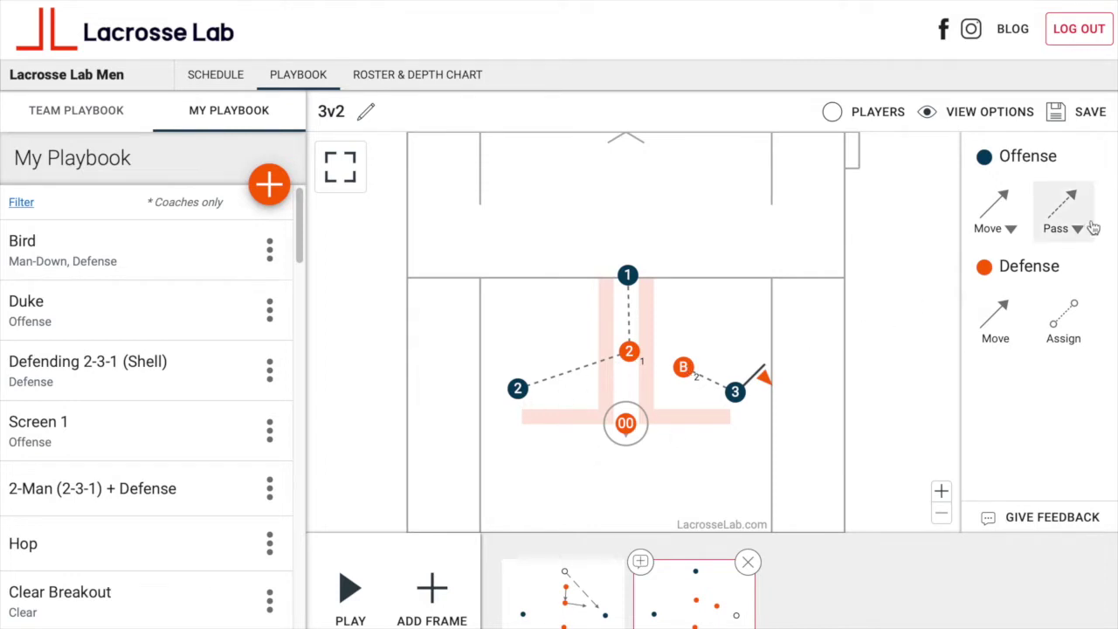
{"action": "left_click_drag", "start_coordinate": [735, 391], "coordinate": [514, 410]}
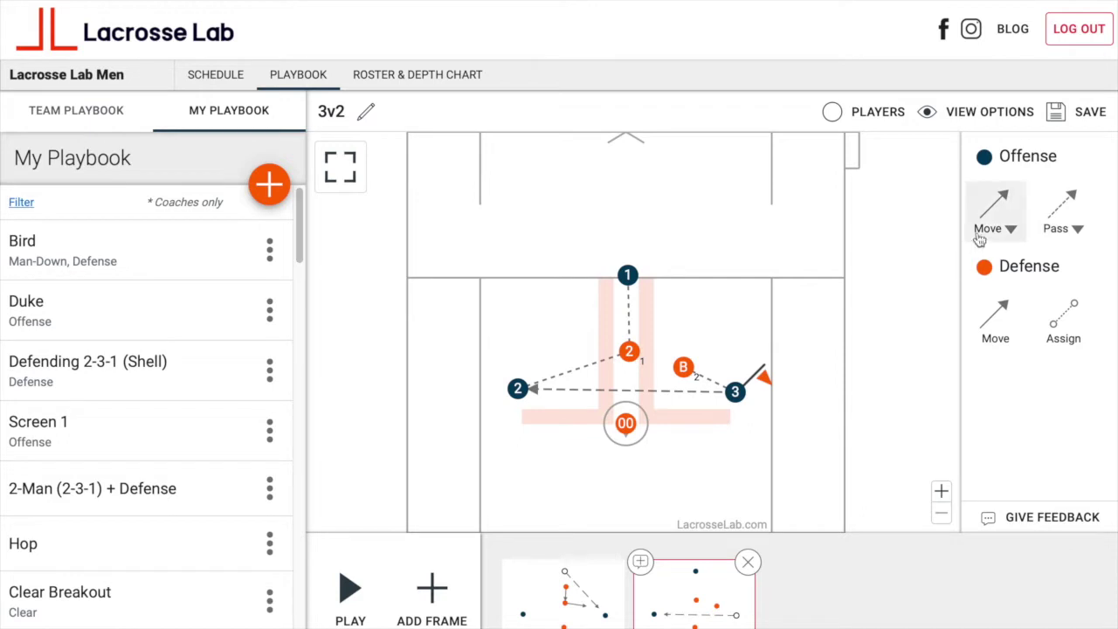
{"action": "left_click", "coordinate": [994, 320]}
{"action": "left_click_drag", "start_coordinate": [683, 366], "coordinate": [683, 391]}
{"action": "mouse_move", "coordinate": [629, 351]}
{"action": "left_mouse_down"}
{"action": "mouse_move", "coordinate": [653, 321]}
{"action": "mouse_move", "coordinate": [611, 358]}
{"action": "mouse_move", "coordinate": [549, 385]}
{"action": "left_mouse_up"}
{"action": "left_click", "coordinate": [1011, 316]}
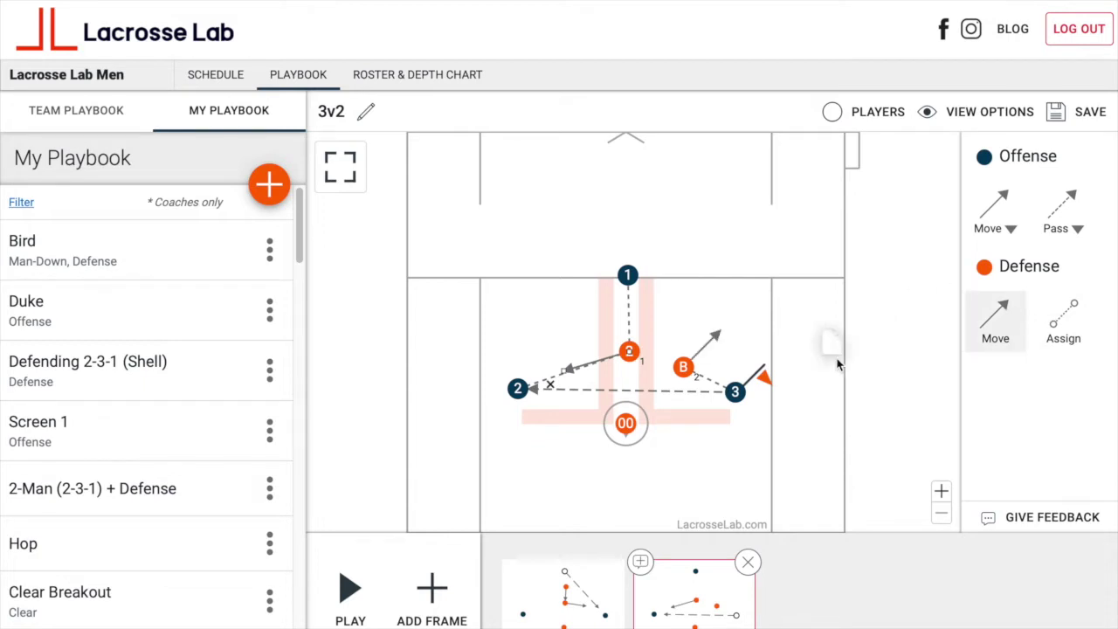
{"action": "mouse_move", "coordinate": [718, 334]}
{"action": "left_mouse_down"}
{"action": "mouse_move", "coordinate": [654, 365]}
{"action": "mouse_move", "coordinate": [630, 352]}
{"action": "left_mouse_up"}
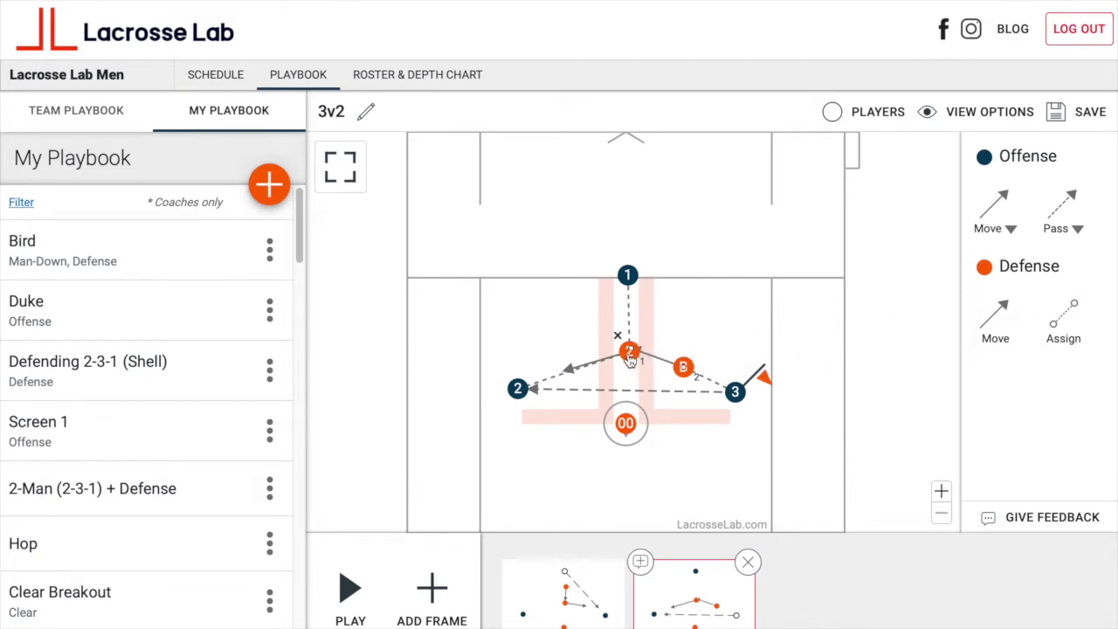
{"action": "left_click", "coordinate": [431, 594]}
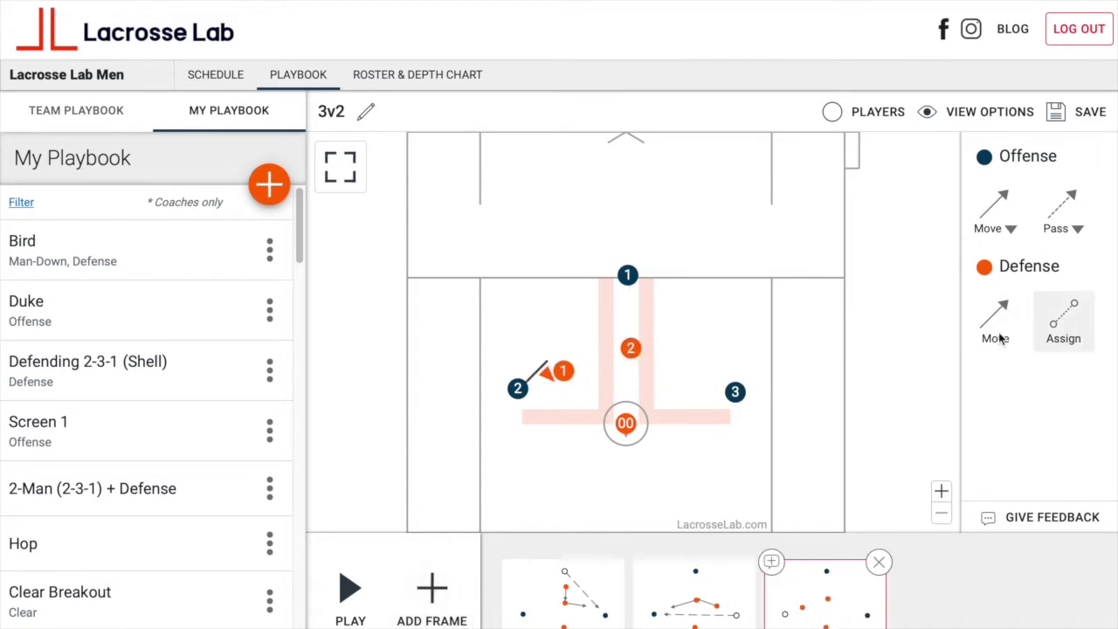
Make defender 1 On-Ball and assign defender 2 to offense players 1 and 3
{"action": "left_click", "coordinate": [563, 373]}
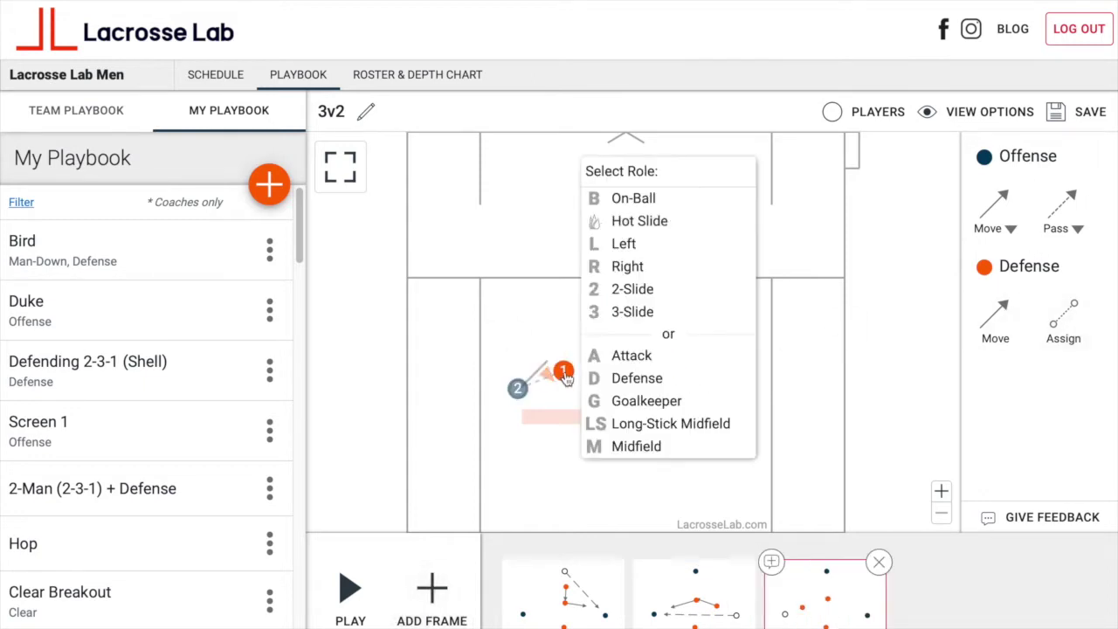
{"action": "left_click", "coordinate": [629, 199]}
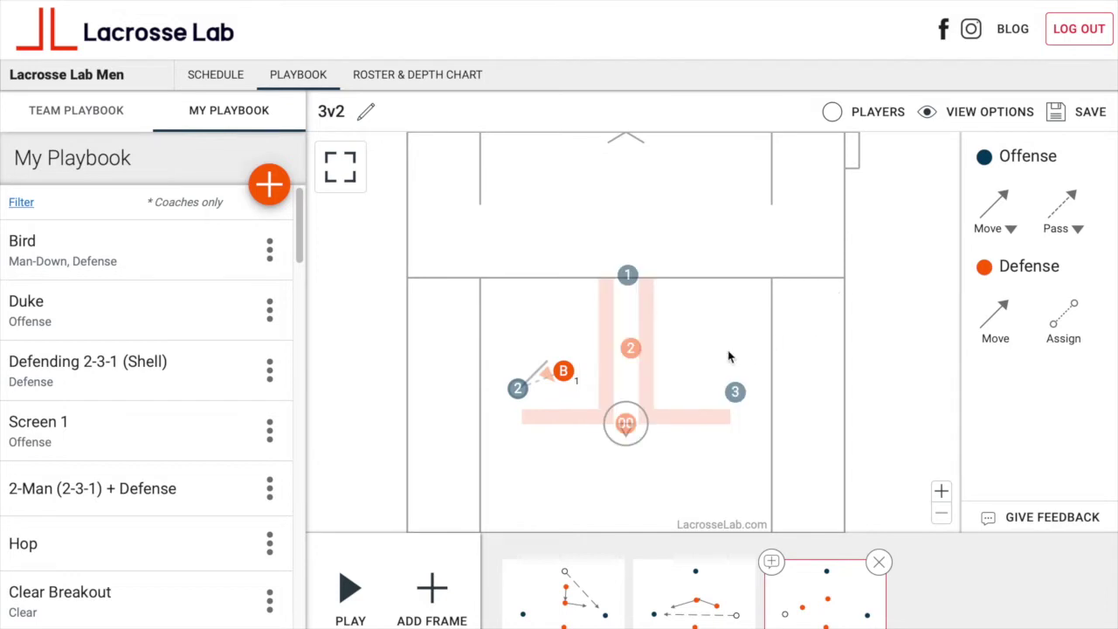
{"action": "left_click", "coordinate": [629, 353]}
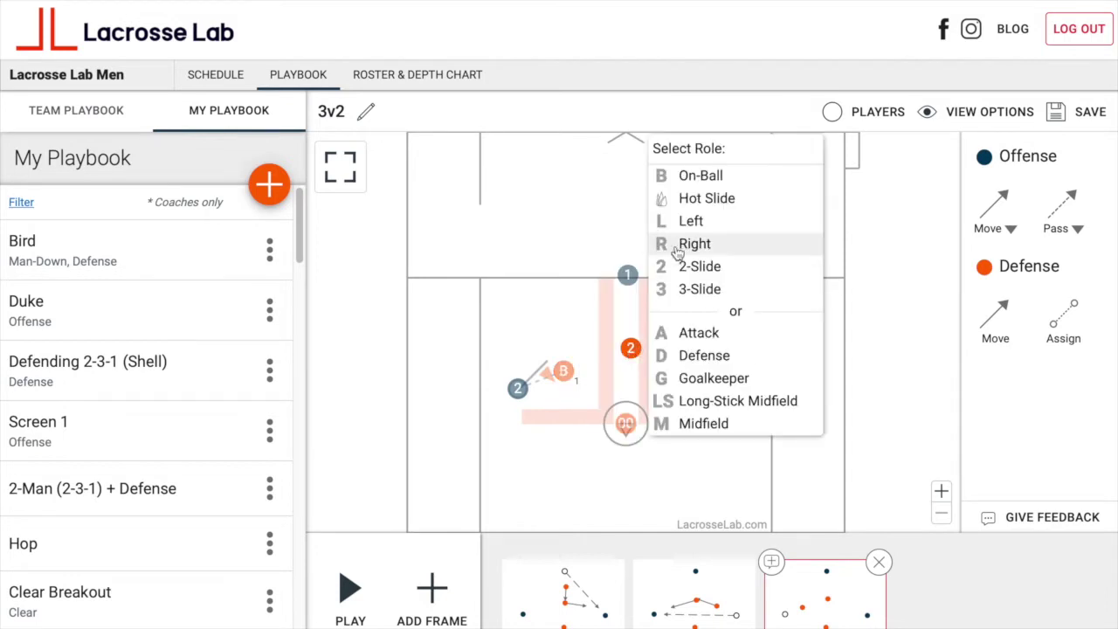
{"action": "left_click", "coordinate": [876, 271]}
{"action": "left_click", "coordinate": [1063, 320]}
{"action": "left_click", "coordinate": [669, 316]}
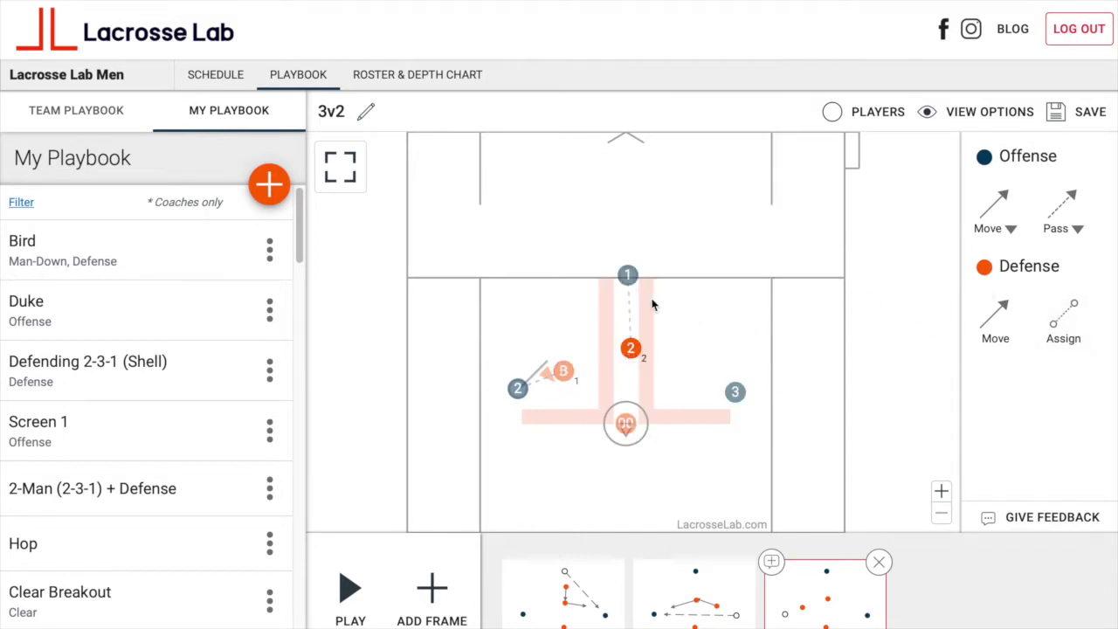
{"action": "left_click", "coordinate": [1062, 319]}
{"action": "left_click", "coordinate": [748, 364]}
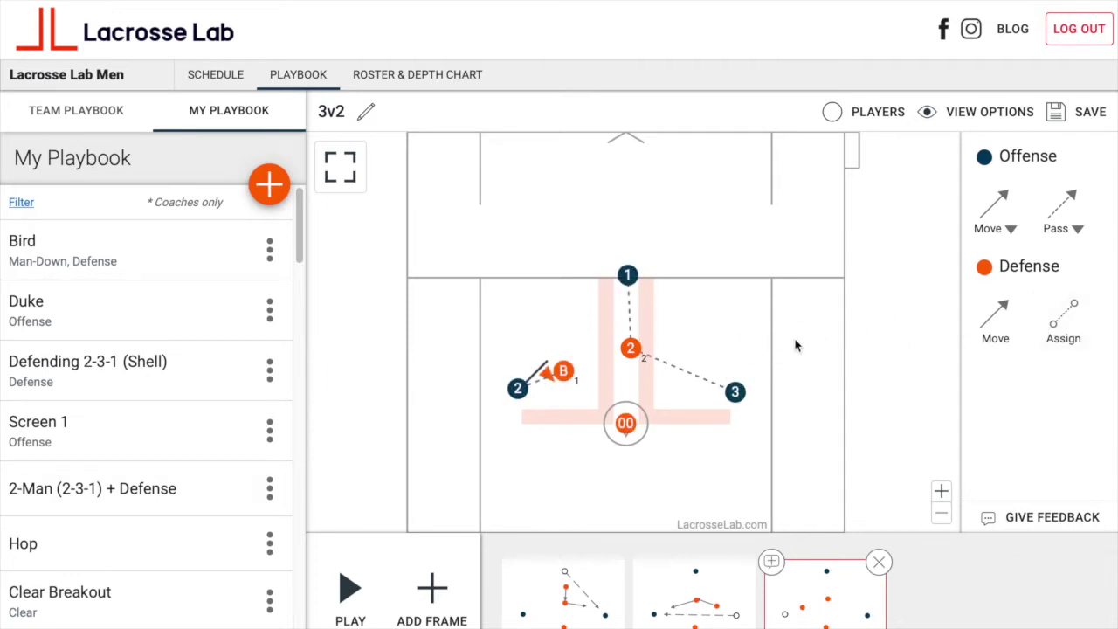
Draw a 2-to-1 pass, slide B toward defender 2 and defender 2 up to player 1, then add a fourth frame
{"action": "left_click", "coordinate": [1063, 206]}
{"action": "left_click", "coordinate": [623, 279]}
{"action": "left_click", "coordinate": [994, 319]}
{"action": "left_click_drag", "start_coordinate": [576, 377], "coordinate": [629, 374]}
{"action": "left_click", "coordinate": [995, 320]}
{"action": "left_click_drag", "start_coordinate": [646, 312], "coordinate": [629, 305]}
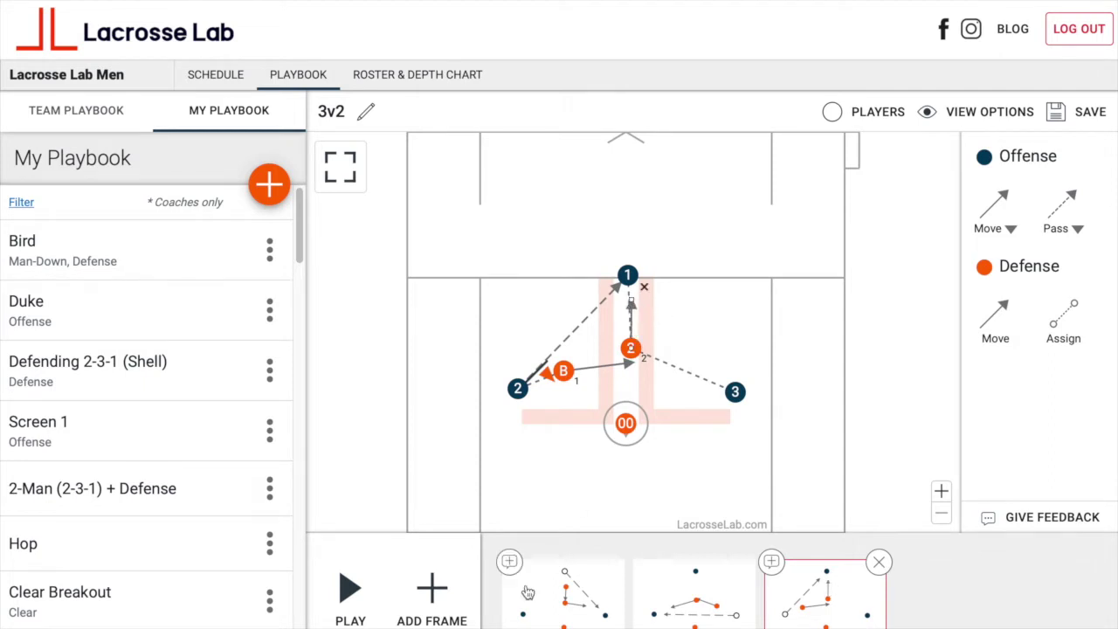
{"action": "left_click", "coordinate": [432, 589]}
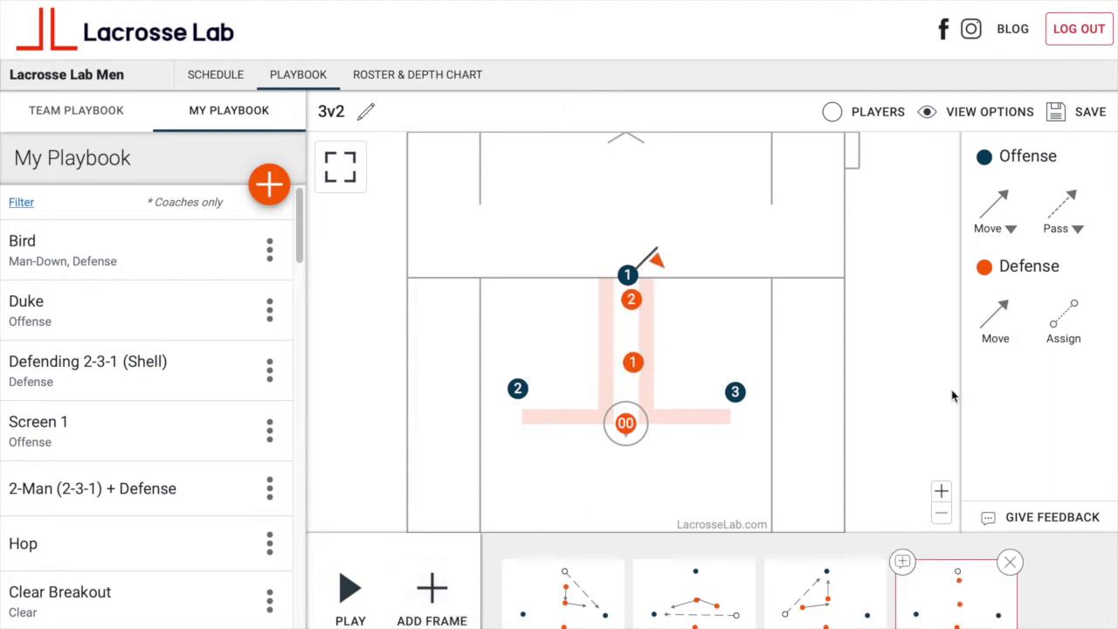
Set the top defender to On-Ball and the other defender to 2-Slide
{"action": "right_click", "coordinate": [631, 308]}
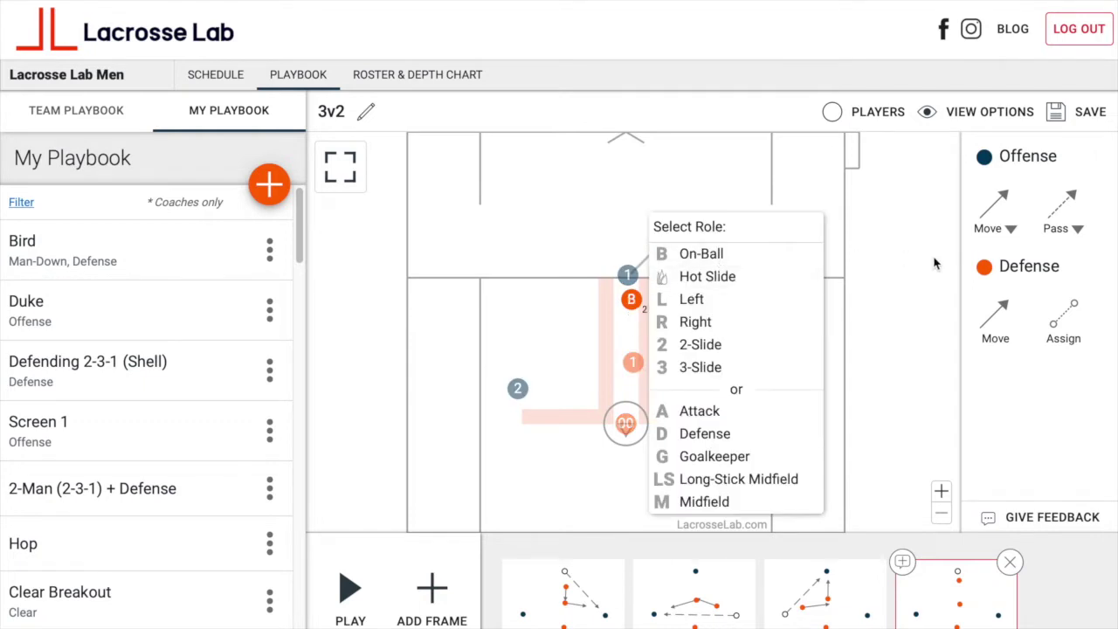
{"action": "key", "text": "b"}
{"action": "right_click", "coordinate": [633, 362]}
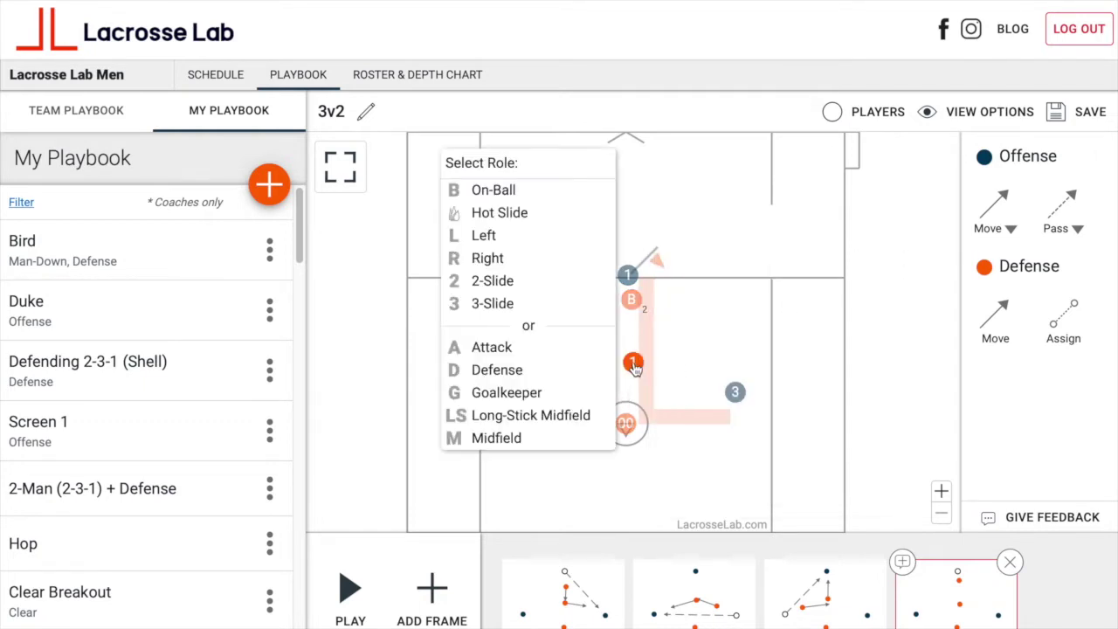
{"action": "left_click", "coordinate": [526, 281]}
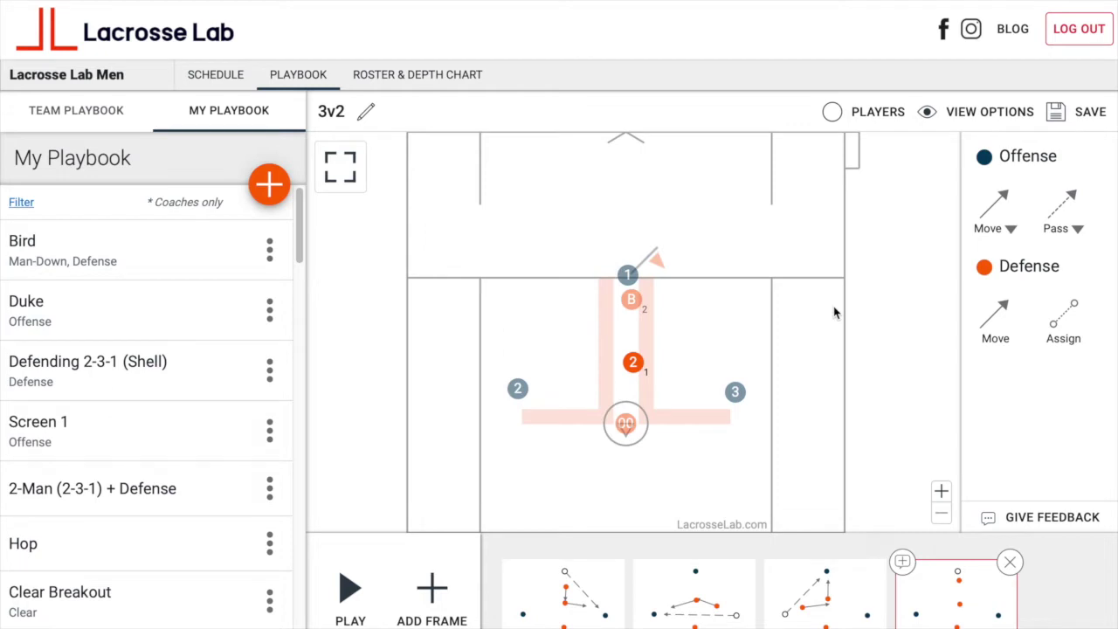
Assign the middle defender to offense players 3 and 2
{"action": "mouse_move", "coordinate": [1062, 316]}
{"action": "left_mouse_down"}
{"action": "mouse_move", "coordinate": [738, 321]}
{"action": "mouse_move", "coordinate": [673, 282]}
{"action": "left_mouse_up"}
{"action": "left_click", "coordinate": [687, 302]}
{"action": "left_click_drag", "start_coordinate": [1075, 328], "coordinate": [713, 388]}
{"action": "left_click_drag", "start_coordinate": [1049, 325], "coordinate": [712, 363]}
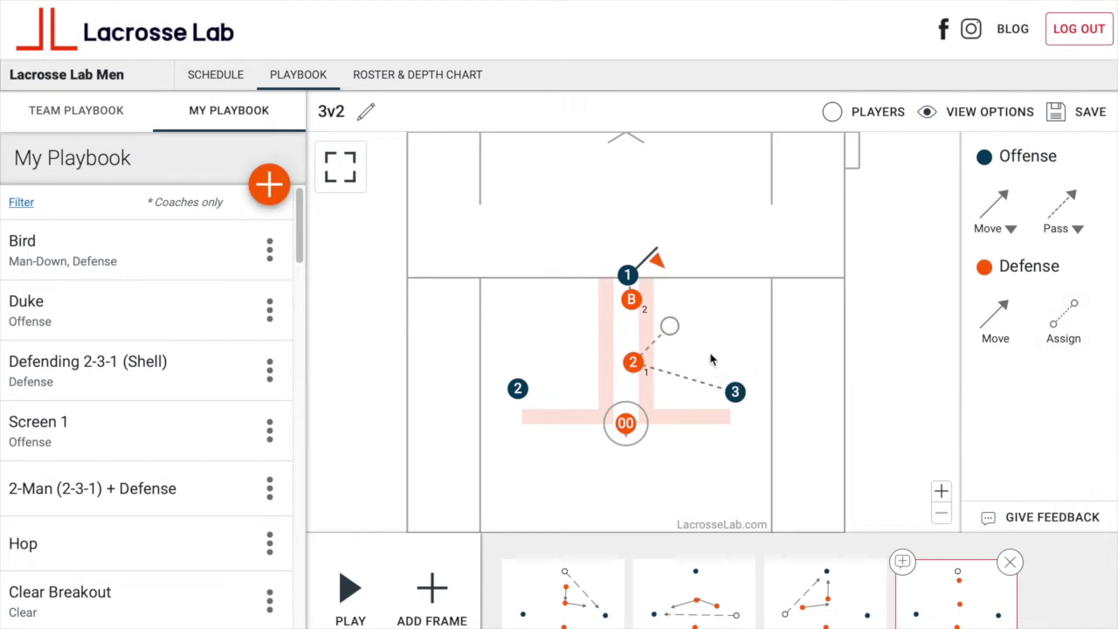
{"action": "left_click_drag", "start_coordinate": [673, 327], "coordinate": [592, 364]}
{"action": "left_click", "coordinate": [576, 602]}
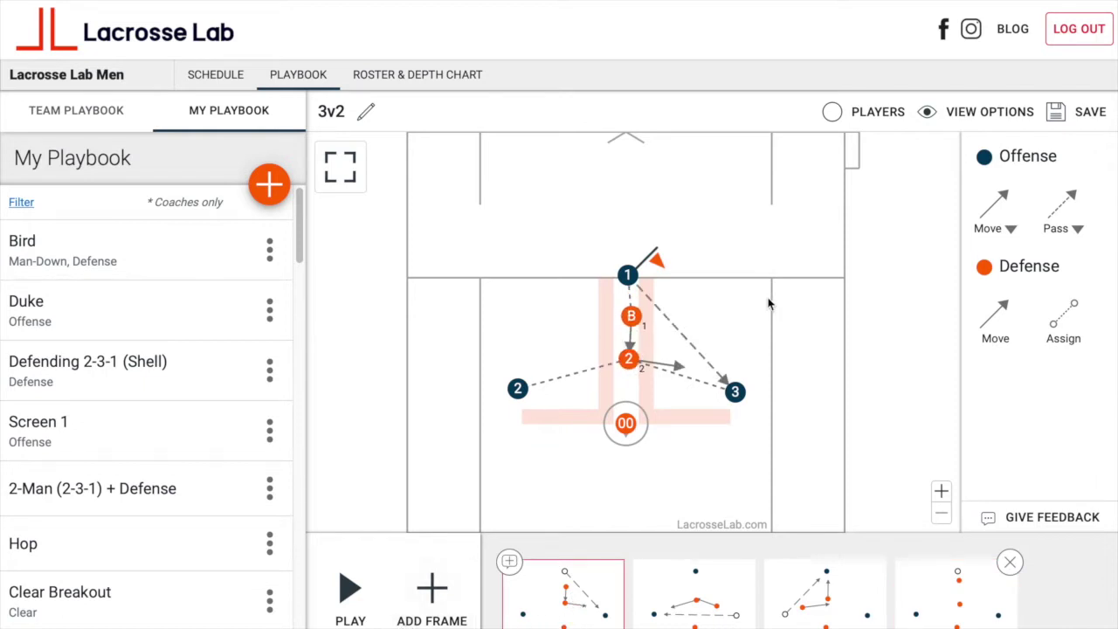
{"action": "left_click", "coordinate": [631, 316]}
{"action": "left_click", "coordinate": [883, 308]}
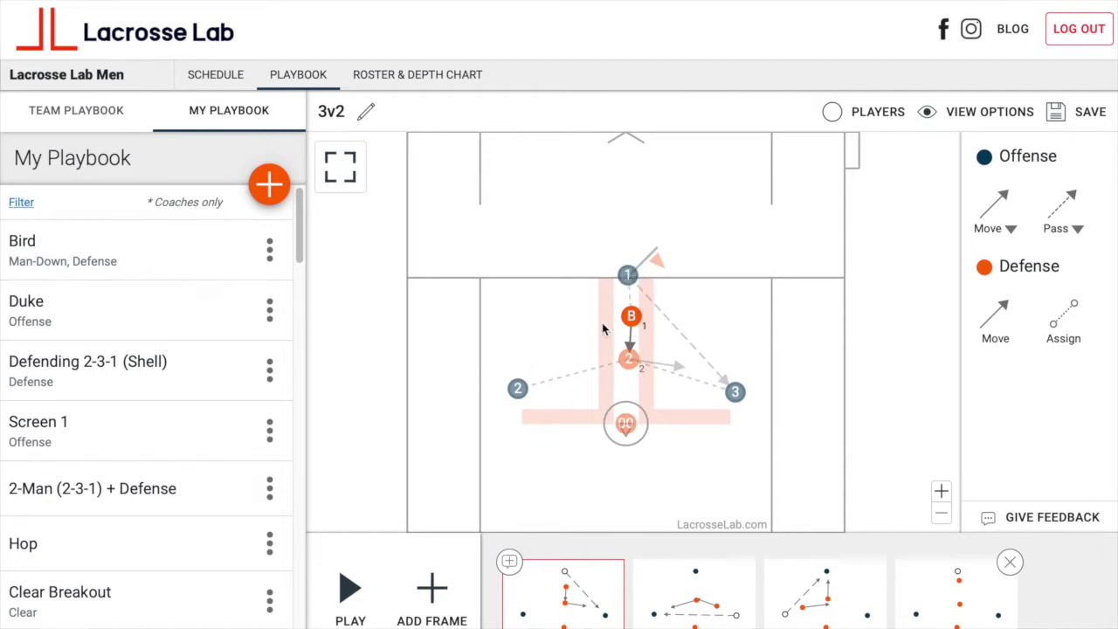
{"action": "left_click", "coordinate": [352, 594]}
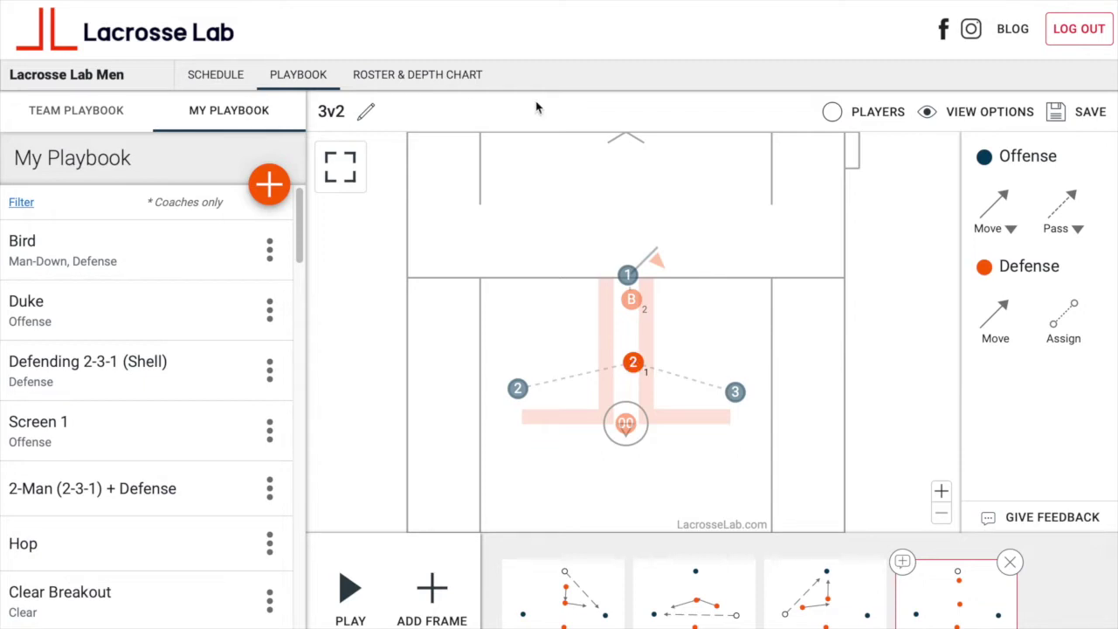
Save the 3v2 play, then create a new play named '4v3'
{"action": "left_click", "coordinate": [1085, 112]}
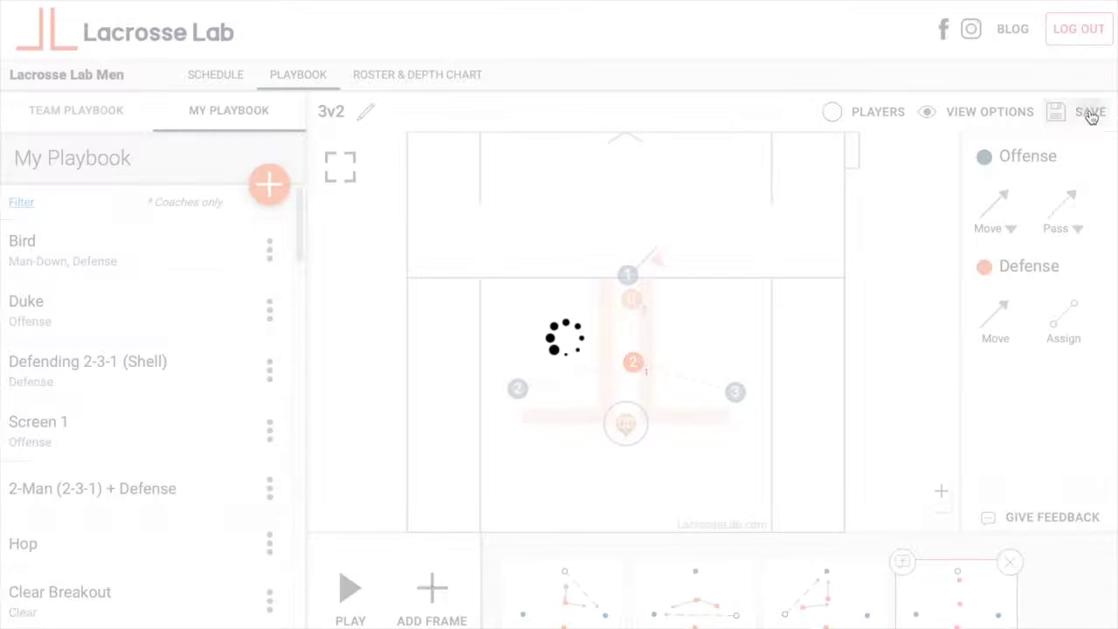
{"action": "mouse_move", "coordinate": [269, 184]}
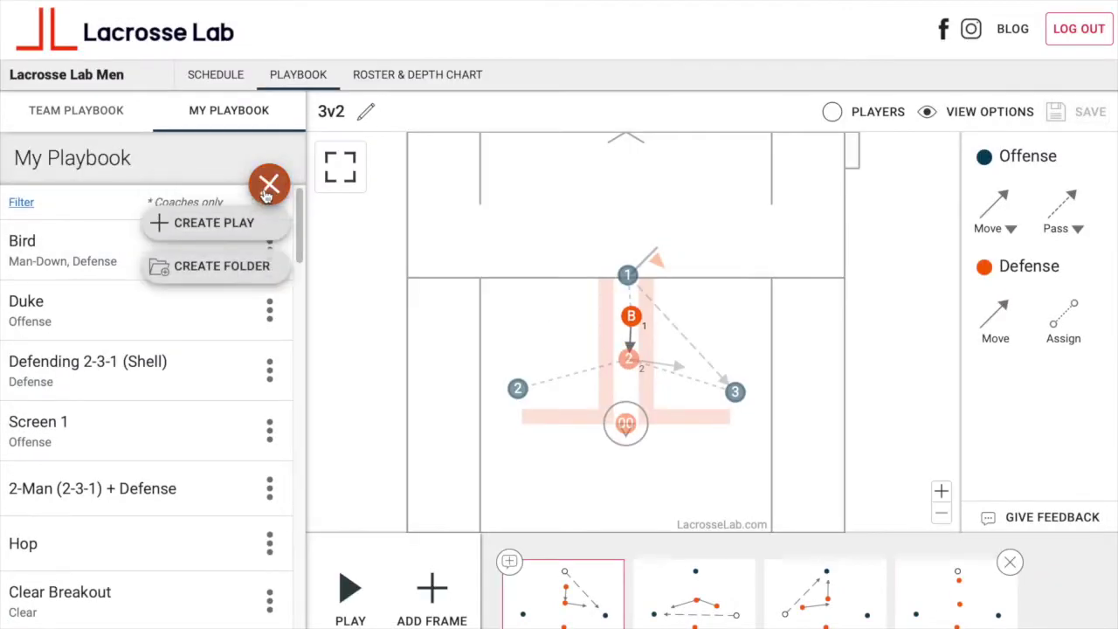
{"action": "left_click", "coordinate": [253, 234]}
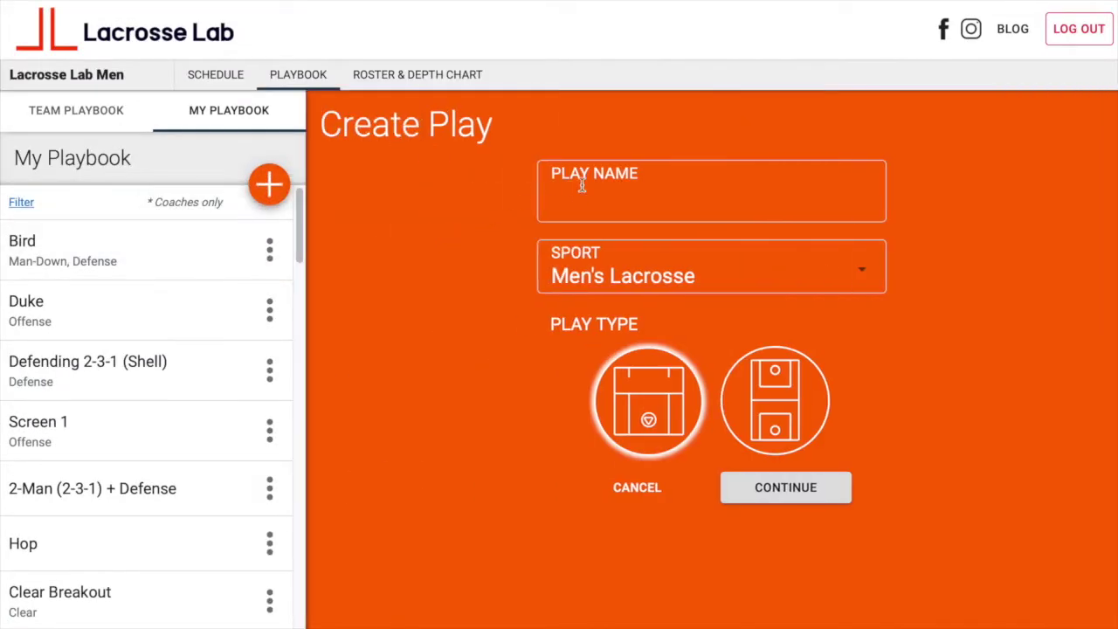
{"action": "left_click", "coordinate": [577, 198]}
{"action": "type", "text": "4v3"}
{"action": "left_click", "coordinate": [802, 489]}
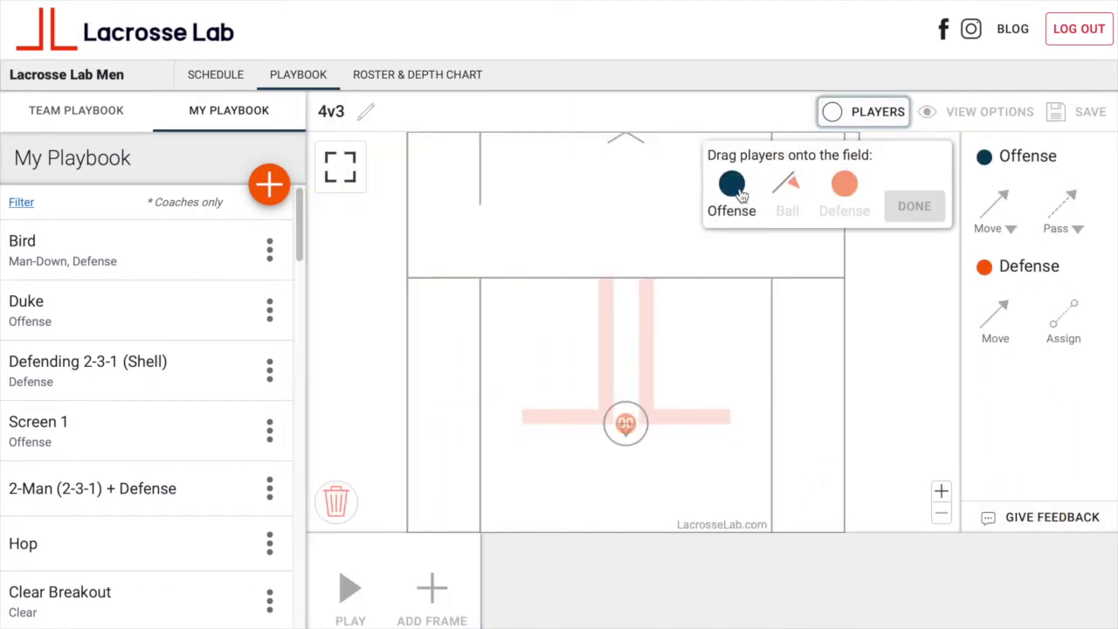
Place four offense players, give player 1 the ball, and set defenders near the crease, nudging defender 1 up
{"action": "left_click_drag", "start_coordinate": [732, 185], "coordinate": [553, 276]}
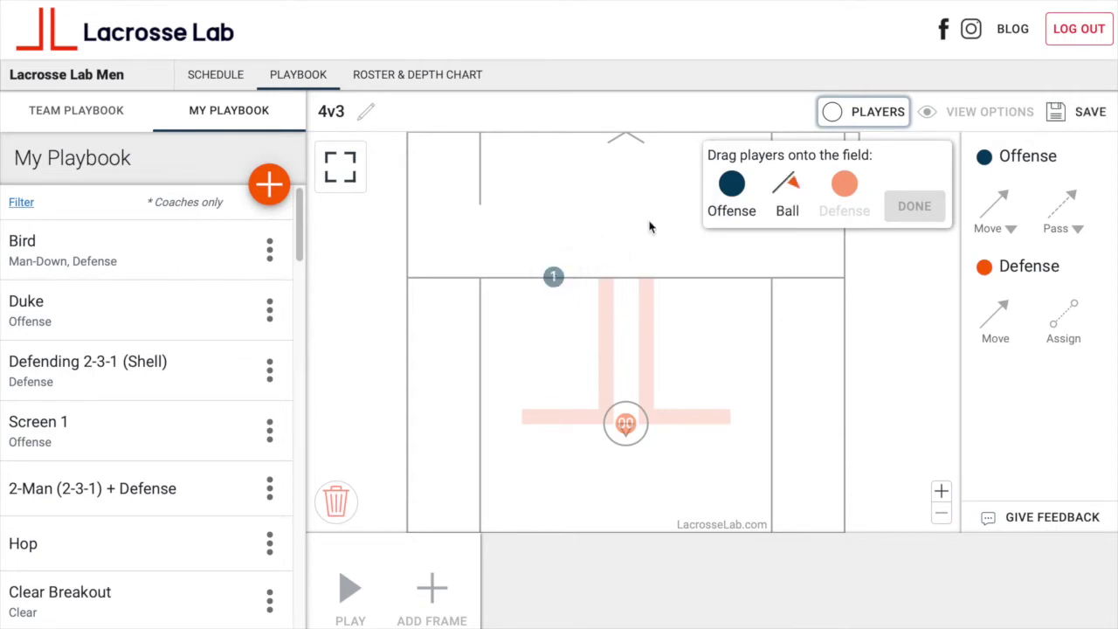
{"action": "left_click_drag", "start_coordinate": [731, 193], "coordinate": [557, 408]}
{"action": "left_click_drag", "start_coordinate": [732, 185], "coordinate": [708, 399]}
{"action": "left_click_drag", "start_coordinate": [790, 185], "coordinate": [580, 261]}
{"action": "left_click_drag", "start_coordinate": [843, 183], "coordinate": [606, 380]}
{"action": "left_click_drag", "start_coordinate": [842, 189], "coordinate": [627, 385]}
{"action": "left_click_drag", "start_coordinate": [609, 342], "coordinate": [609, 333]}
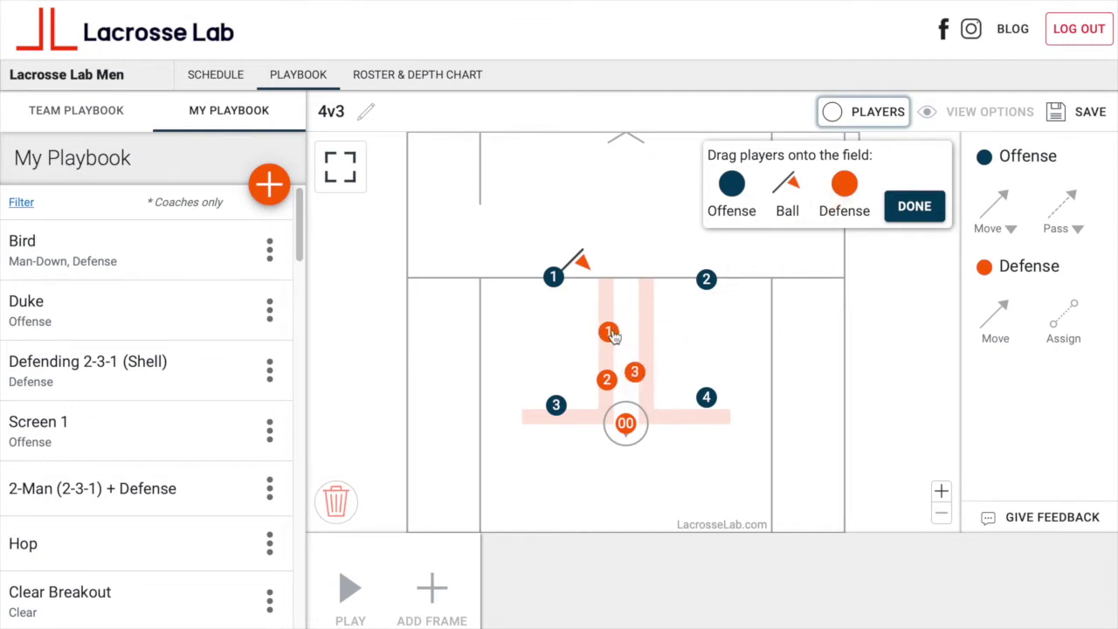